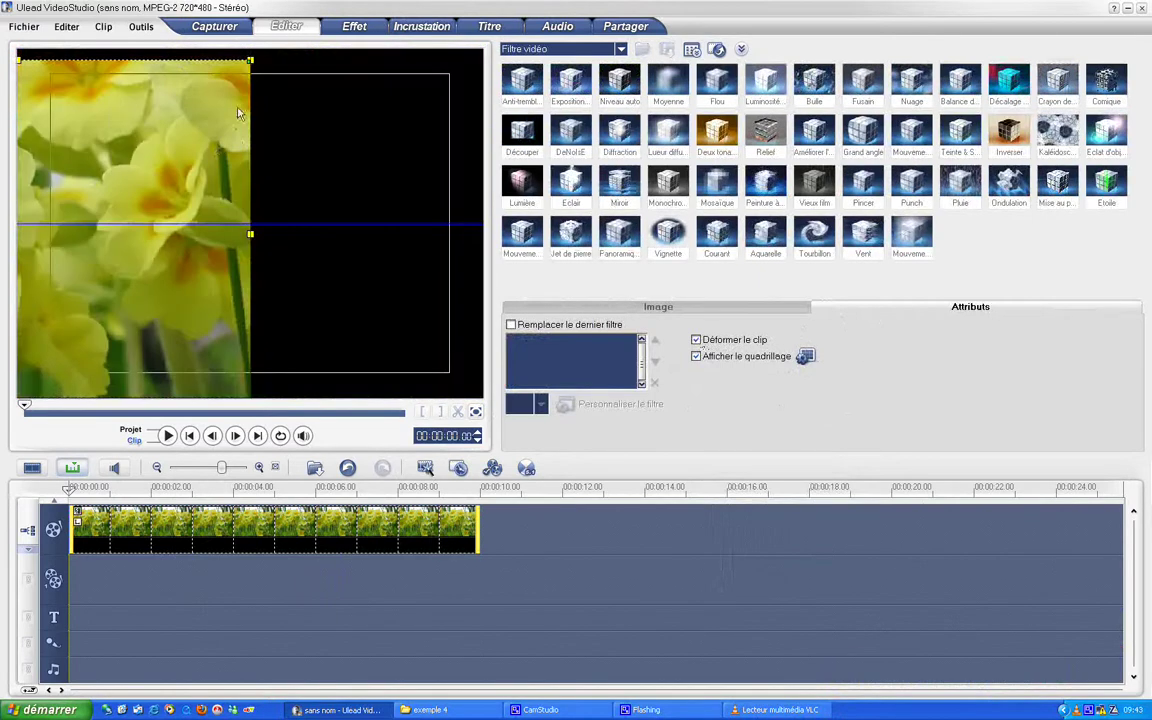
# Scale down the yellow flower image with its proportions kept and position it in the left half of the frame, centred vertically
pyautogui.moveTo(252, 63); pyautogui.dragTo(221, 72)
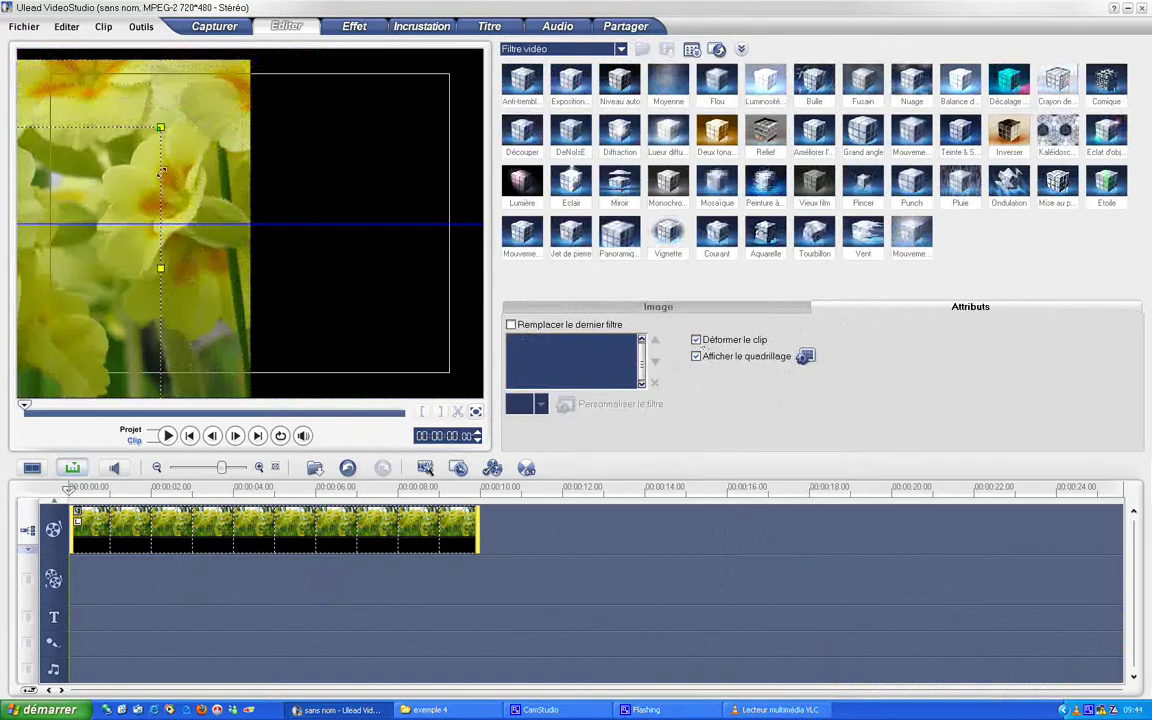
pyautogui.moveTo(156, 258); pyautogui.dragTo(182, 270)
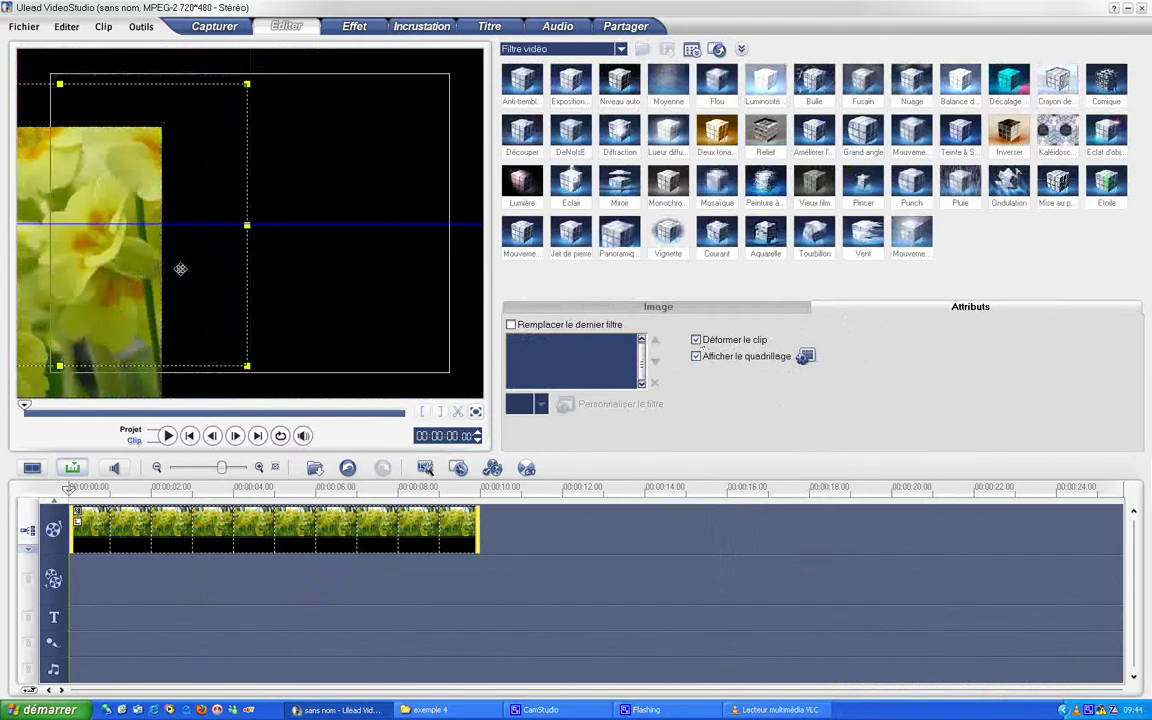
pyautogui.moveTo(250, 88); pyautogui.dragTo(180, 133)
pyautogui.moveTo(124, 242); pyautogui.dragTo(175, 236)
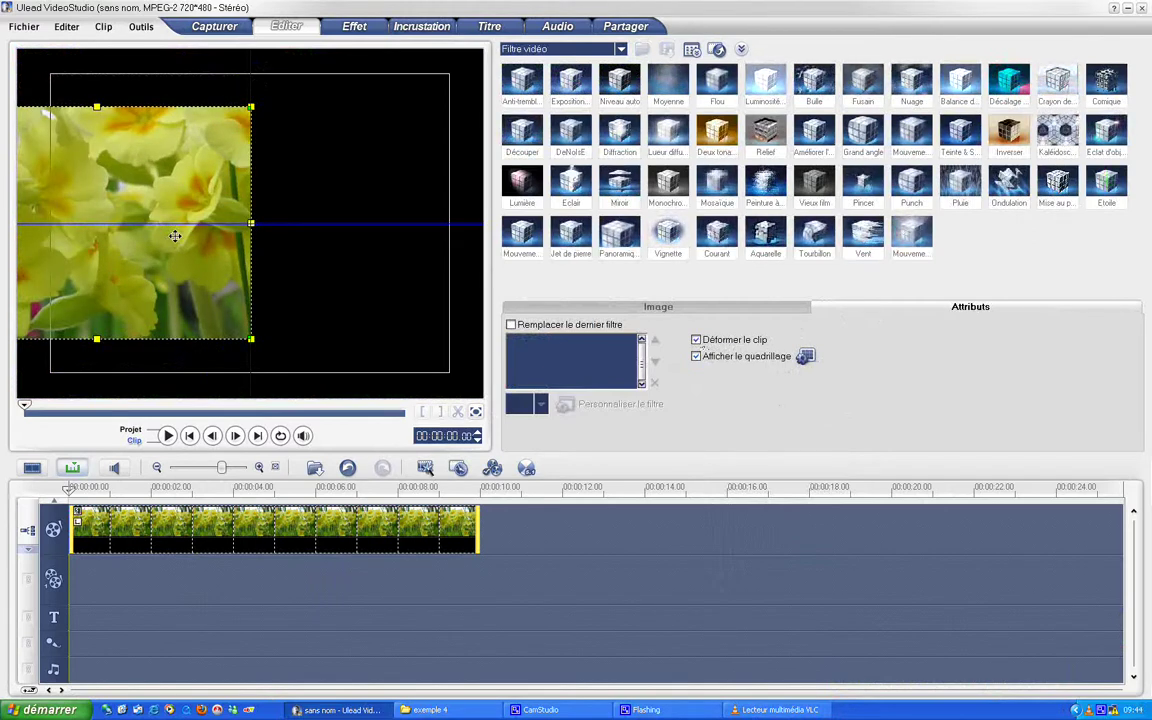
pyautogui.click(350, 576)
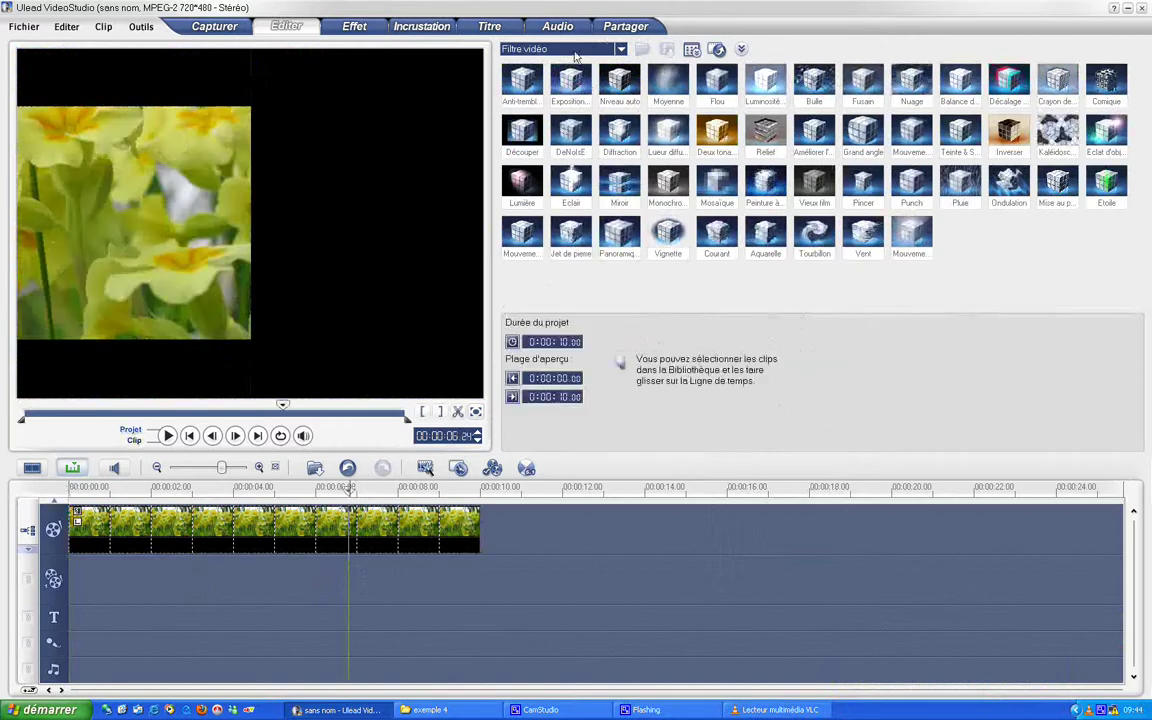
# Add the purple flower image from the Image--tutoriel library to the start of the overlay track and extend it to the main clip's end
pyautogui.click(572, 49)
pyautogui.moveTo(560, 93)
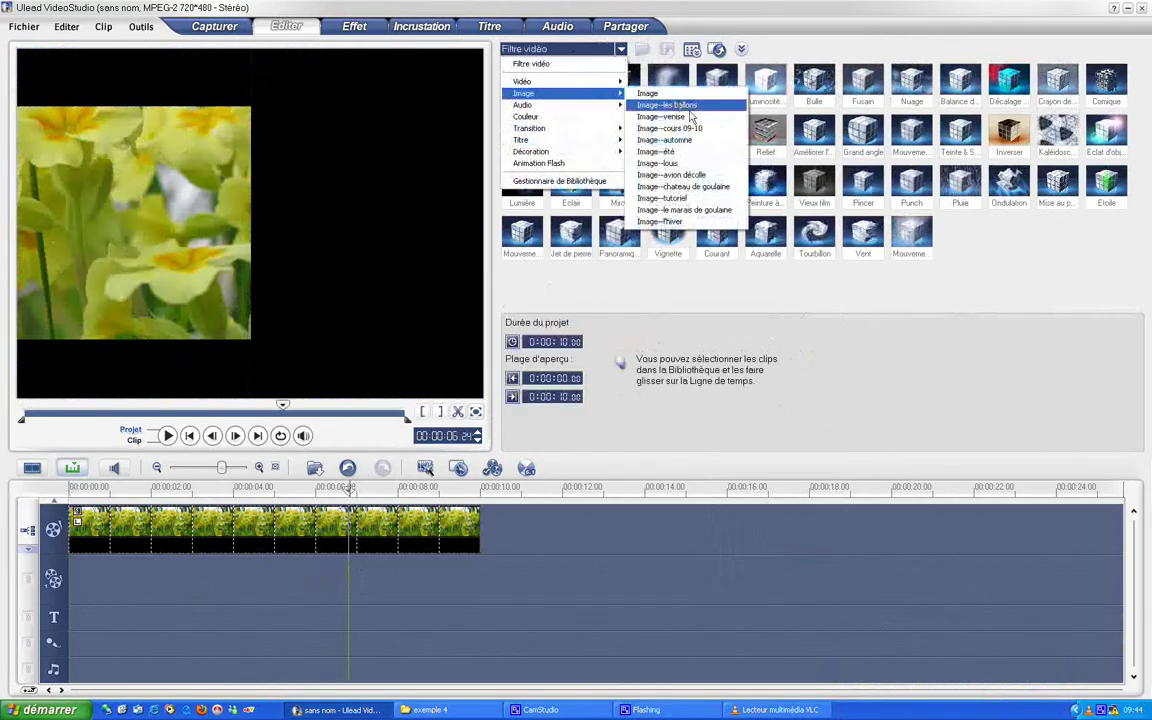
pyautogui.click(662, 198)
pyautogui.click(578, 88)
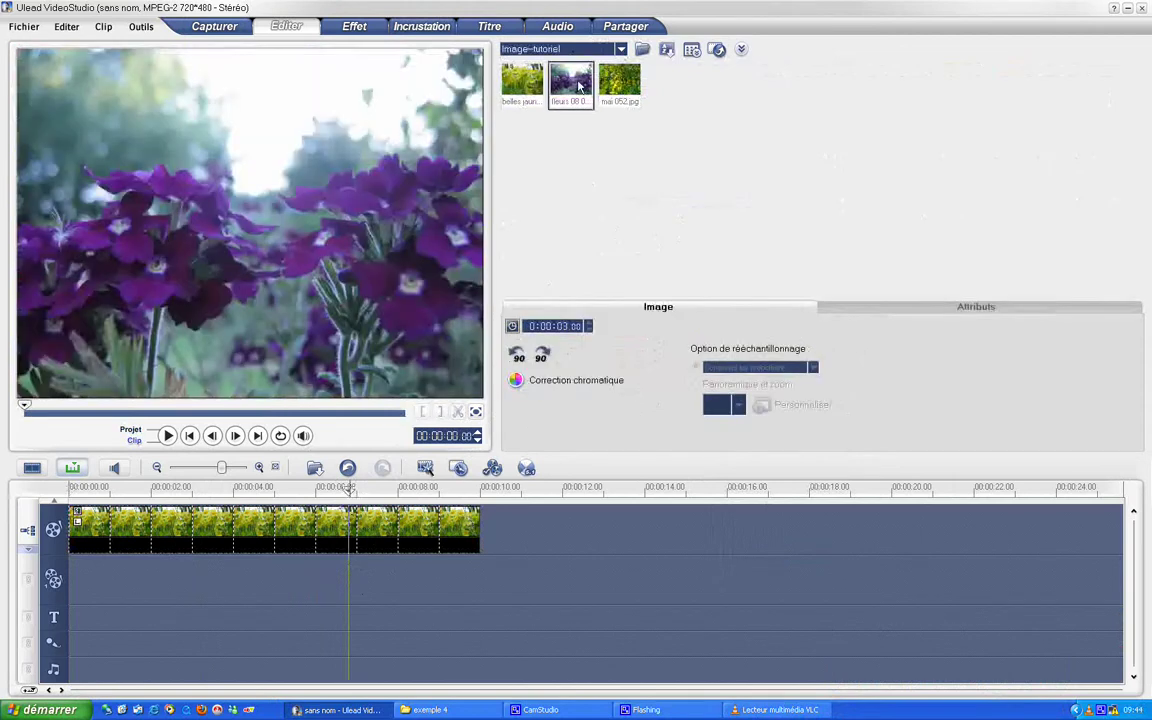
pyautogui.moveTo(530, 352); pyautogui.dragTo(72, 598)
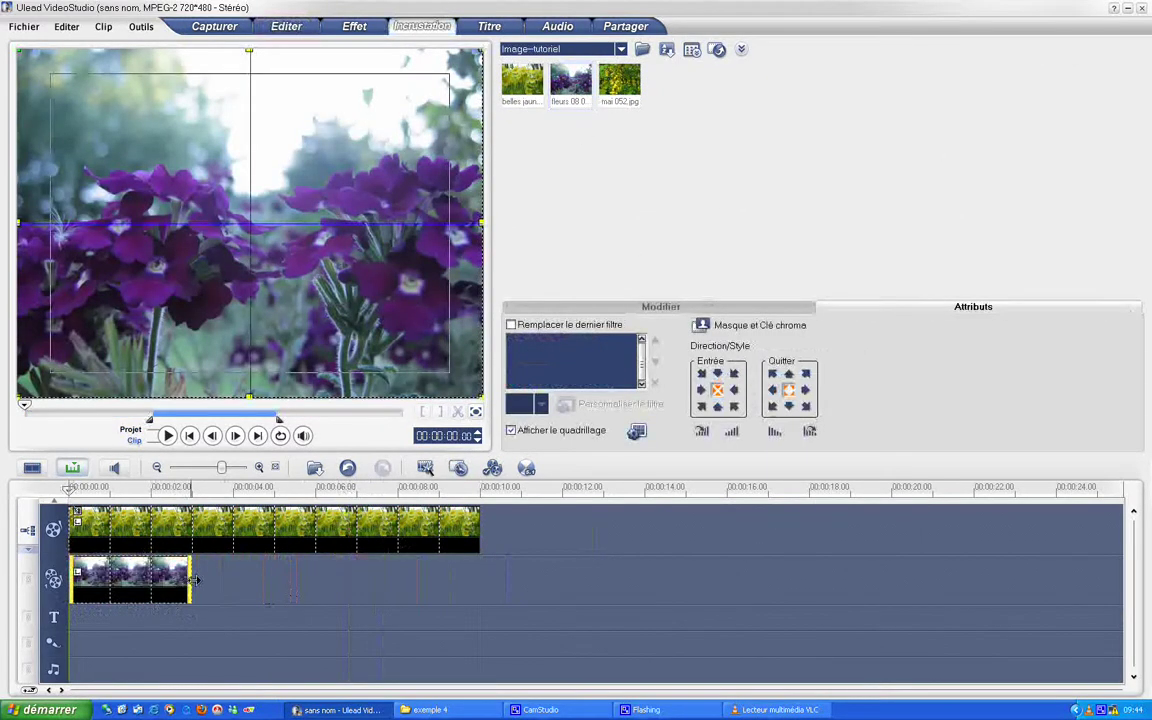
pyautogui.moveTo(193, 579); pyautogui.dragTo(479, 589)
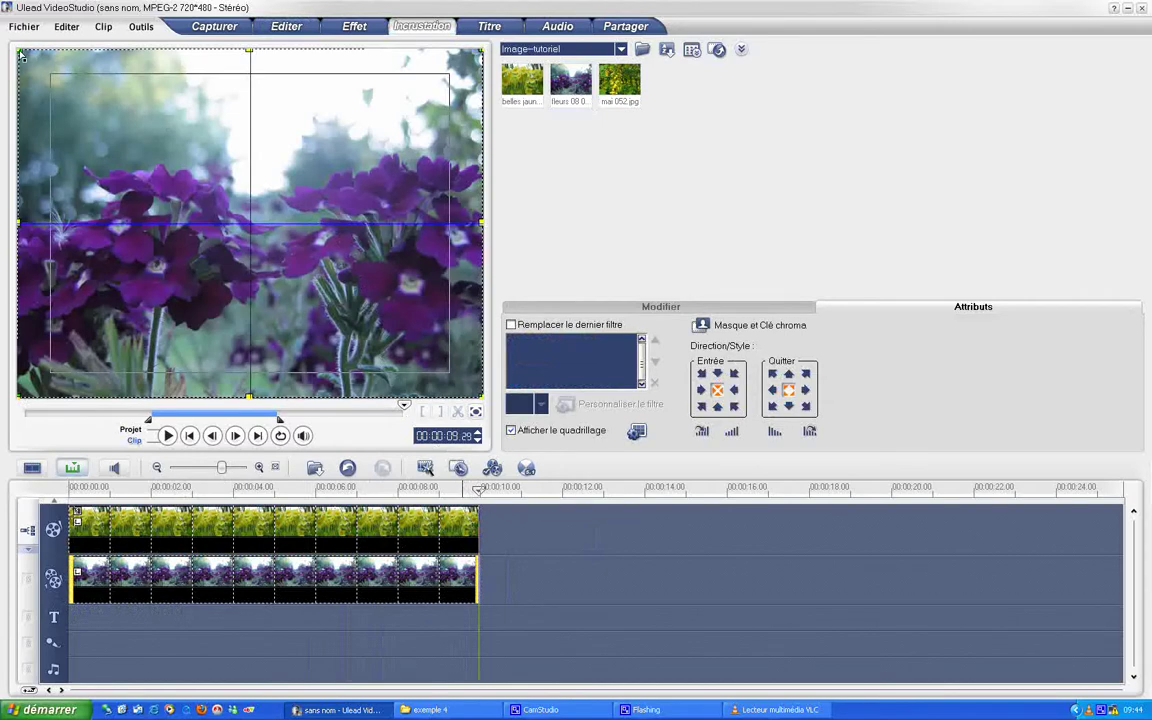
# Resize the purple flower overlay to match the yellow image's height and position it in the right half of the frame
pyautogui.moveTo(16, 47); pyautogui.dragTo(187, 176)
pyautogui.moveTo(318, 293); pyautogui.dragTo(382, 240)
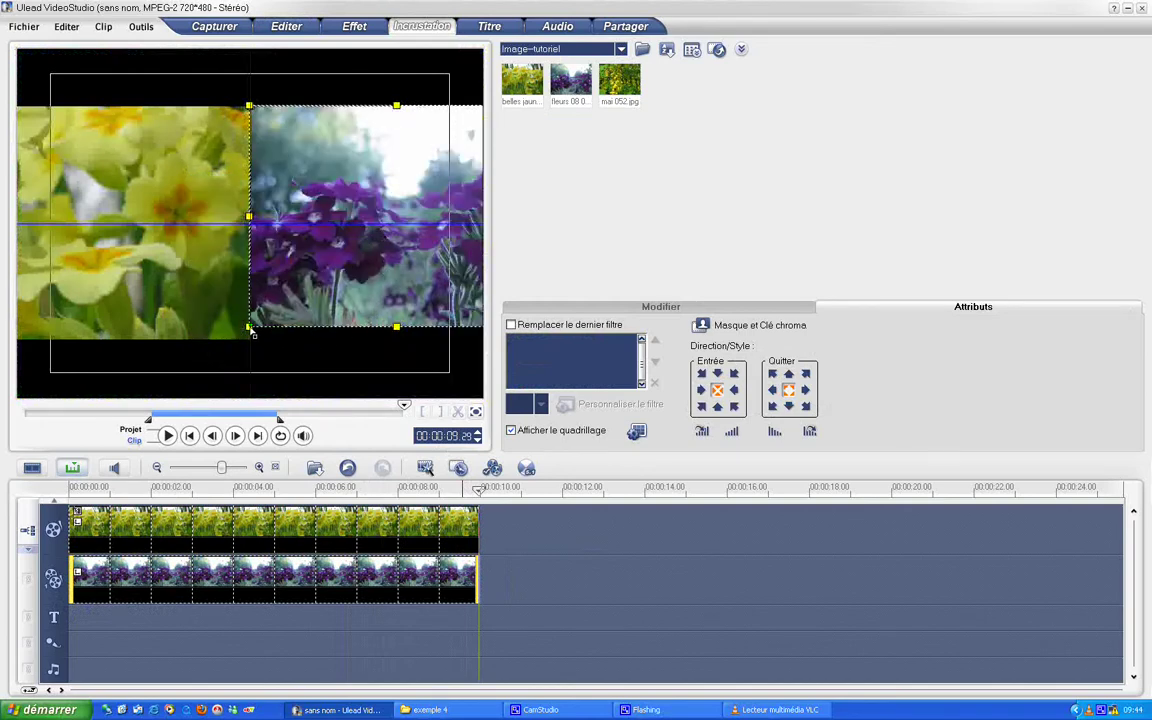
pyautogui.moveTo(250, 330); pyautogui.dragTo(234, 340)
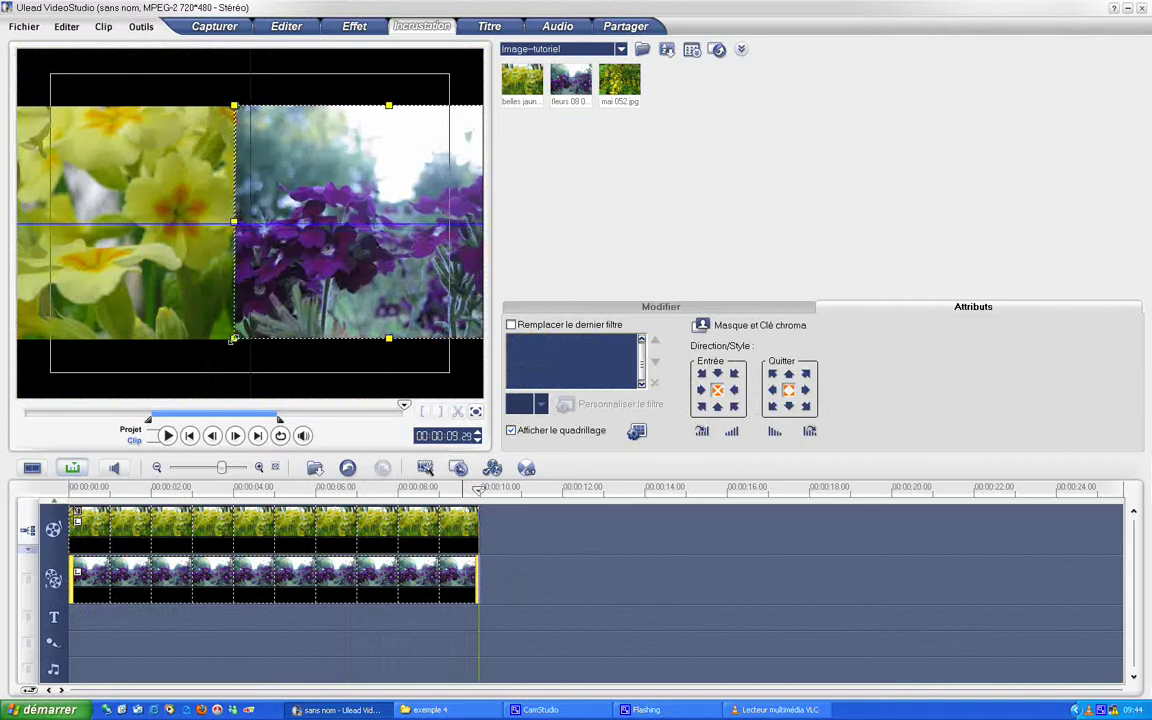
pyautogui.moveTo(231, 340); pyautogui.dragTo(236, 346)
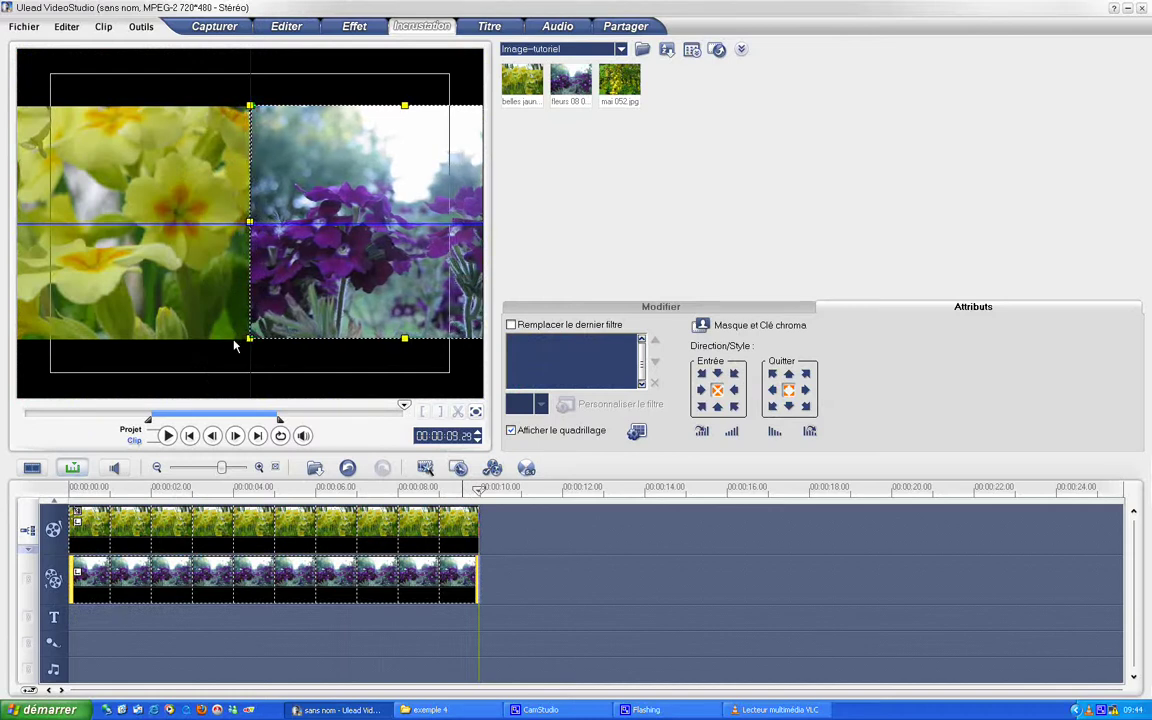
pyautogui.click(334, 620)
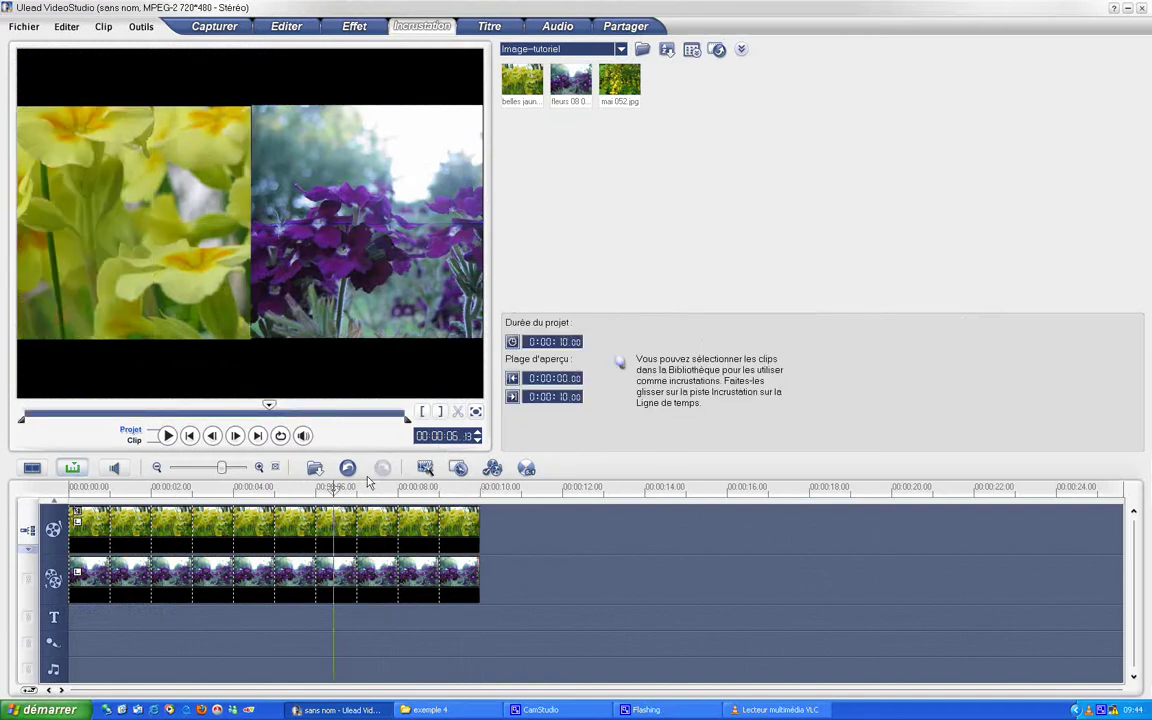
pyautogui.click(362, 577)
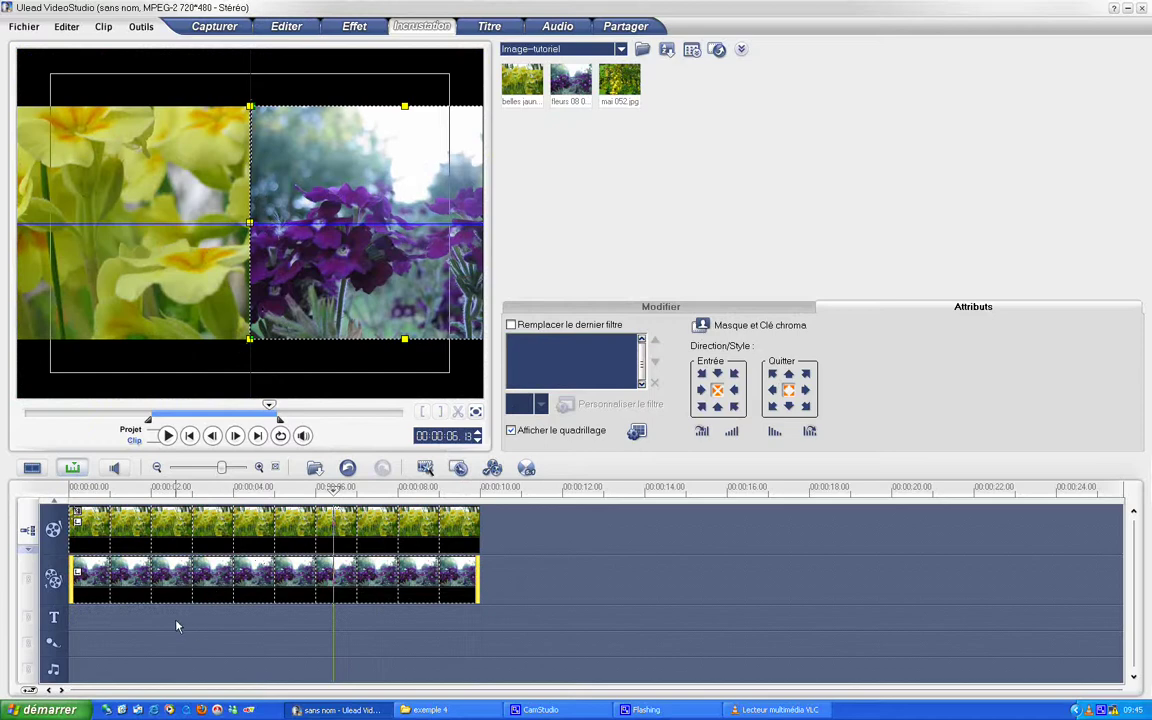
# Create a title reading "flânerie" with a 3.0 dark red outer border
pyautogui.click(497, 27)
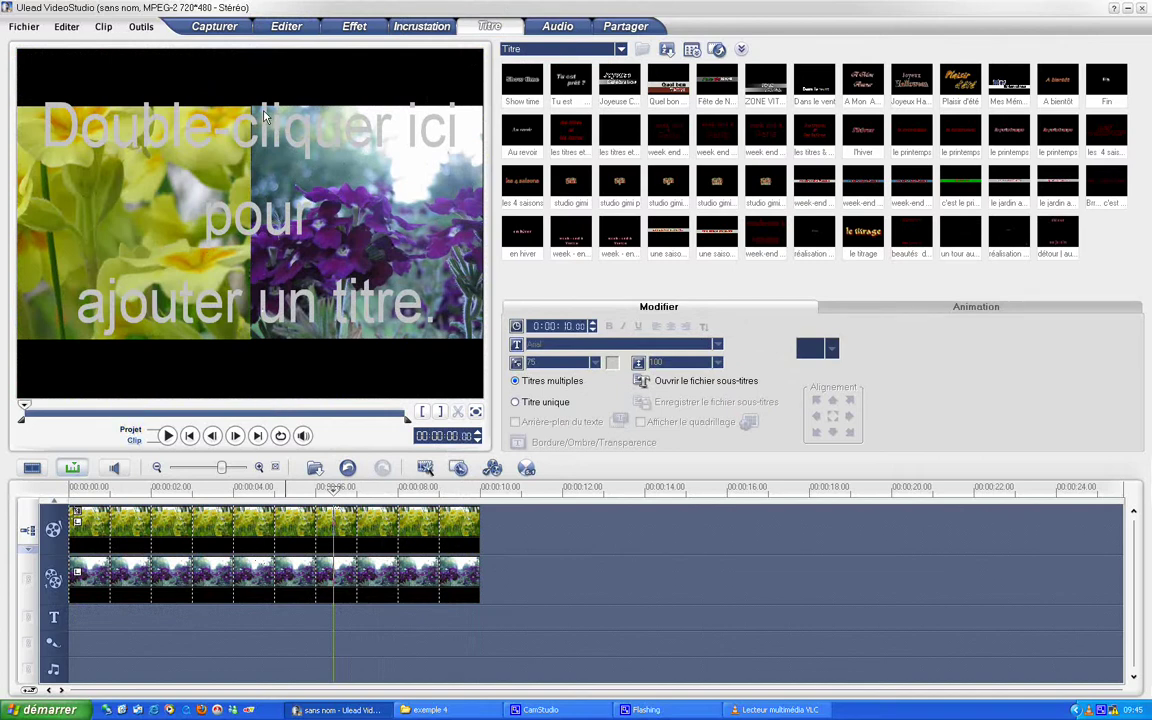
pyautogui.doubleClick(265, 117)
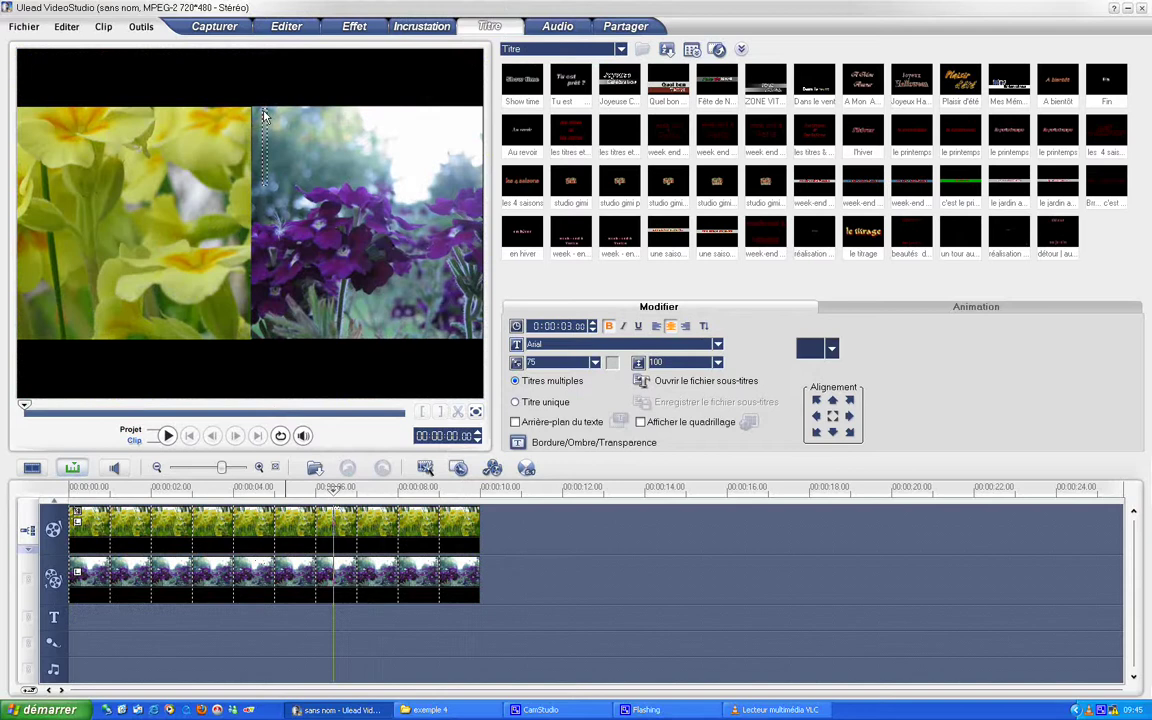
pyautogui.write('flâner')
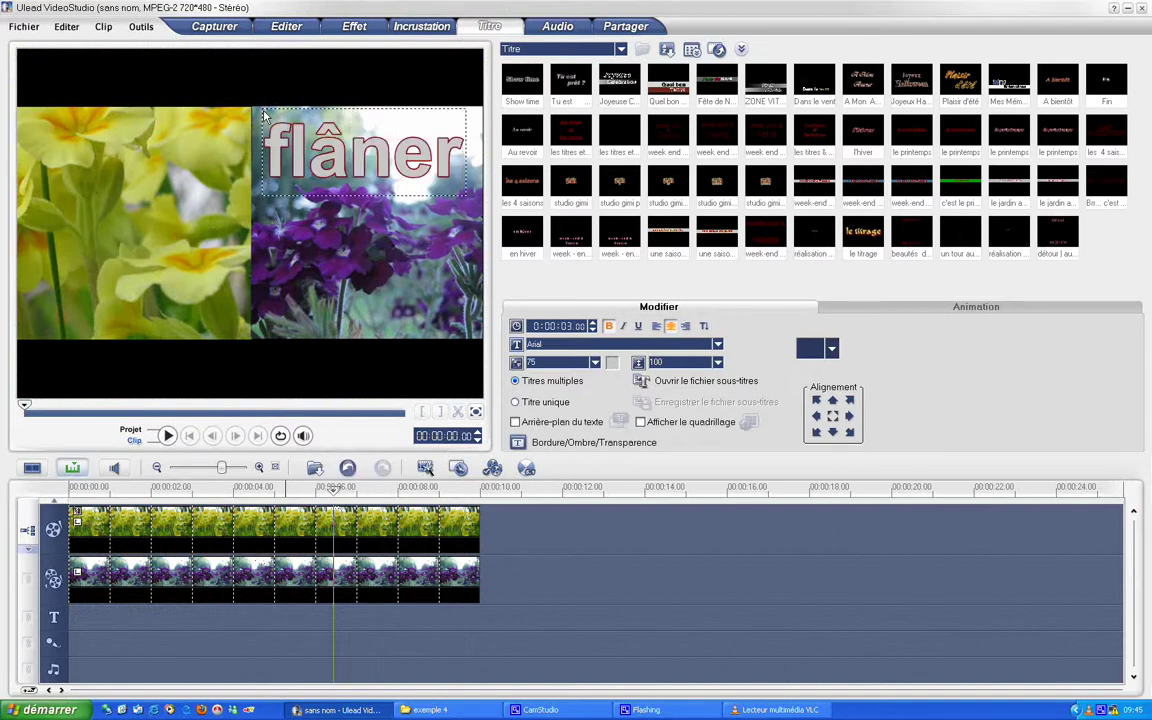
pyautogui.write('i')
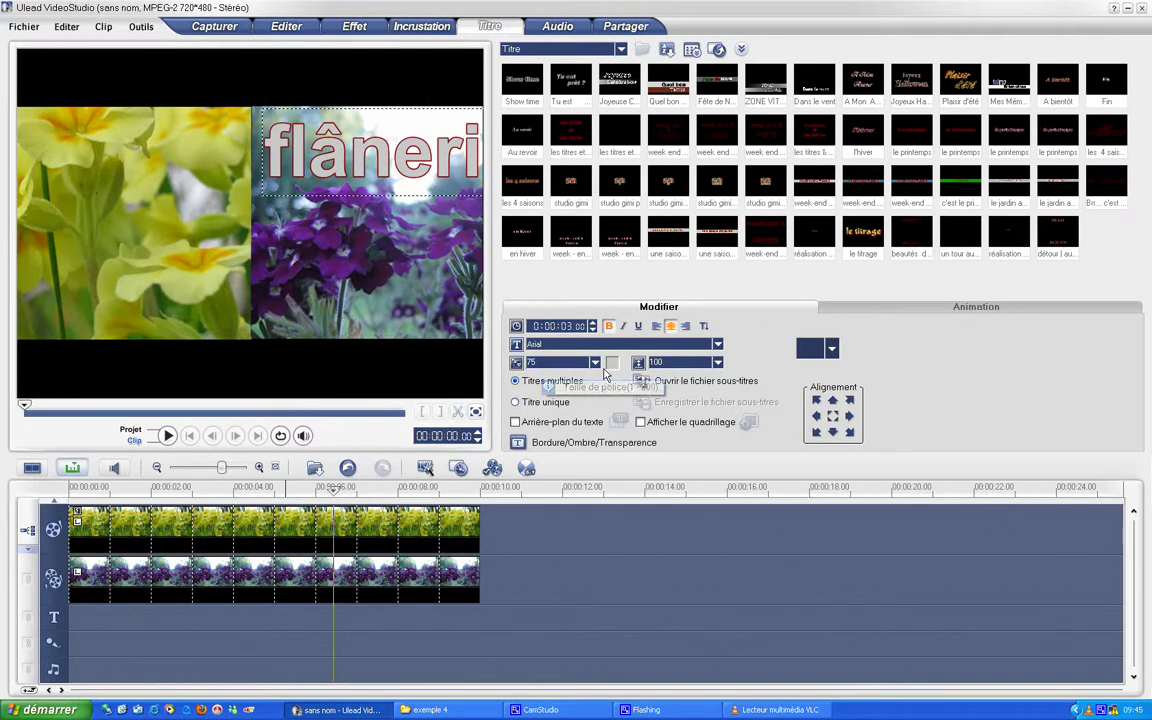
pyautogui.click(536, 442)
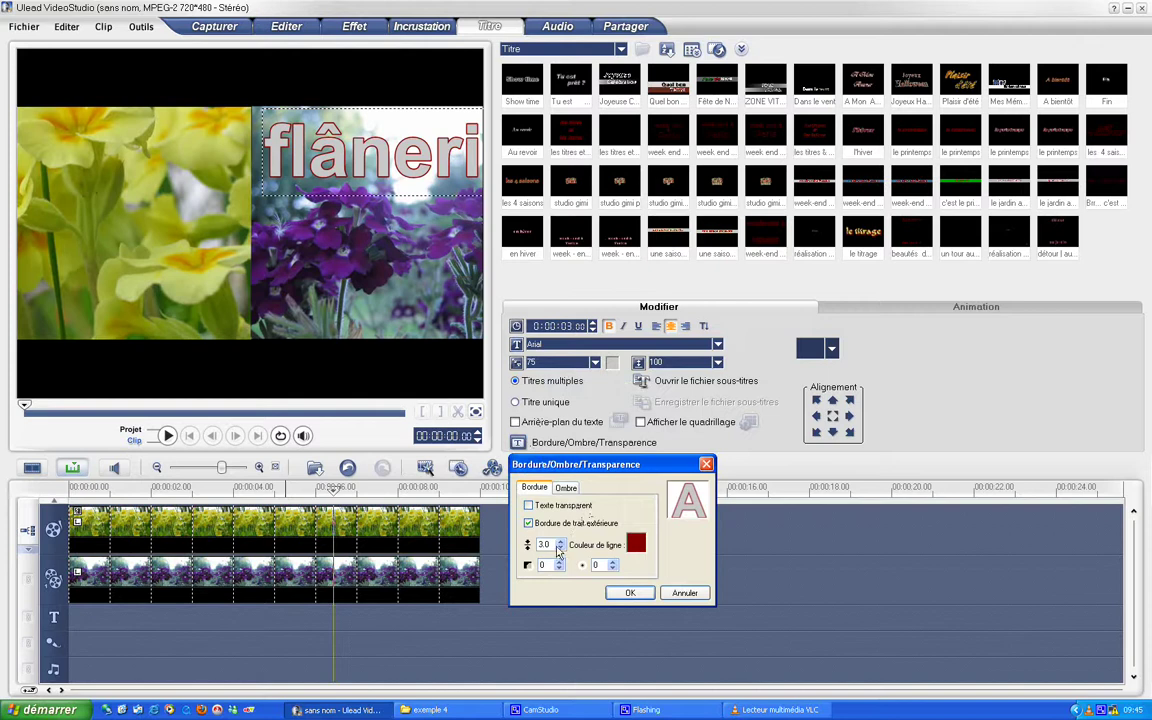
pyautogui.click(630, 592)
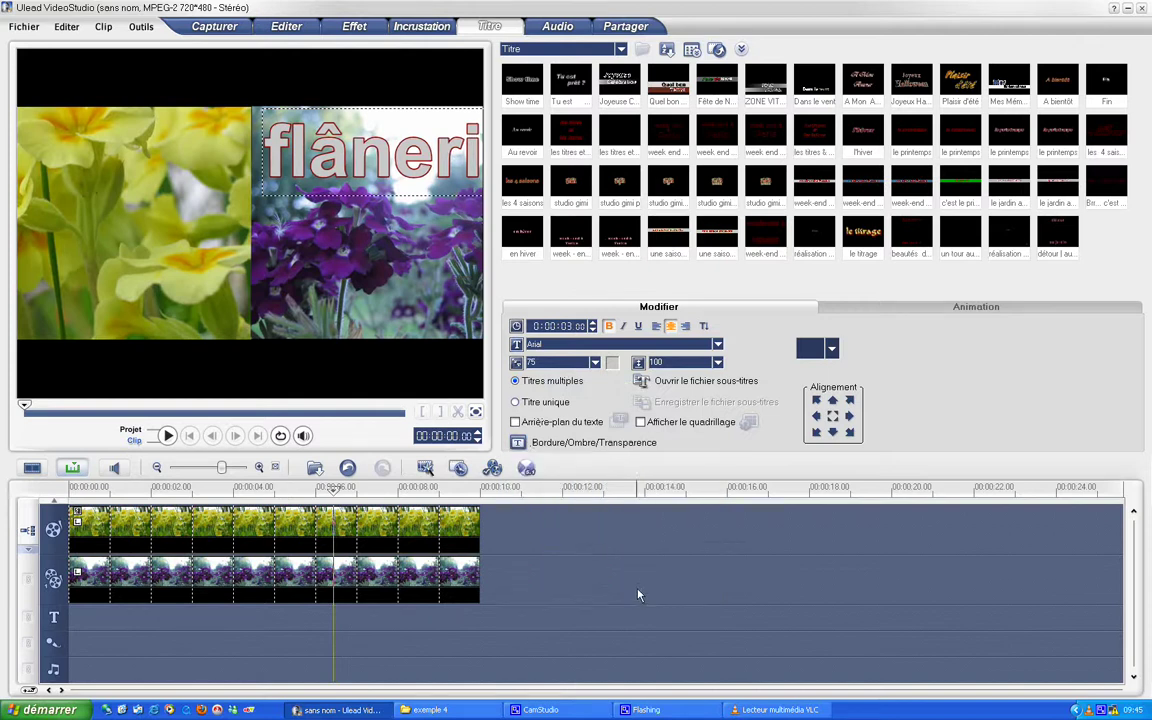
# Align the "flânerie" title to the top centre of the frame
pyautogui.click(834, 401)
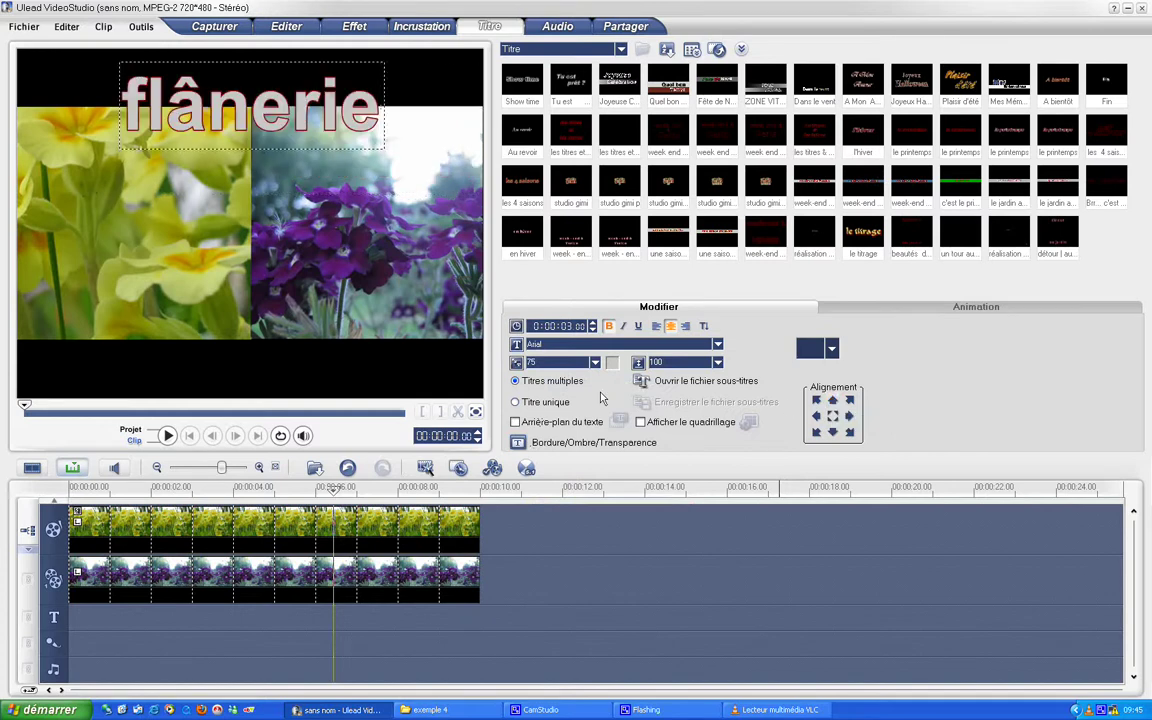
pyautogui.click(408, 100)
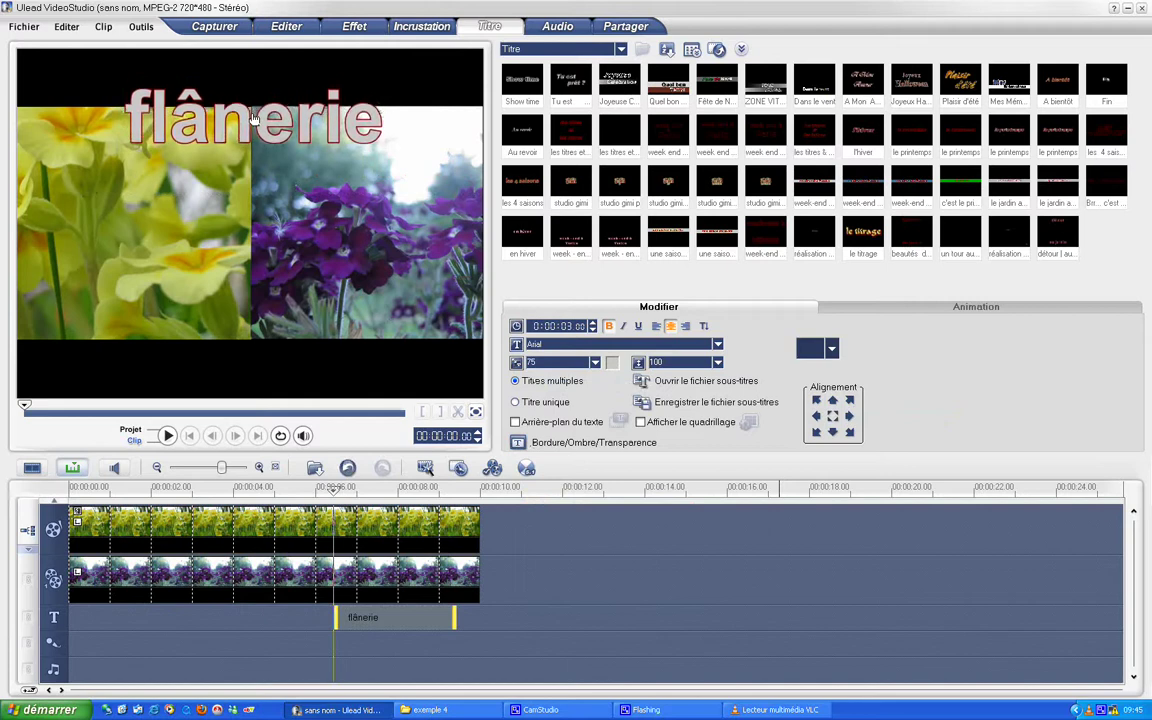
pyautogui.moveTo(253, 112); pyautogui.dragTo(257, 100)
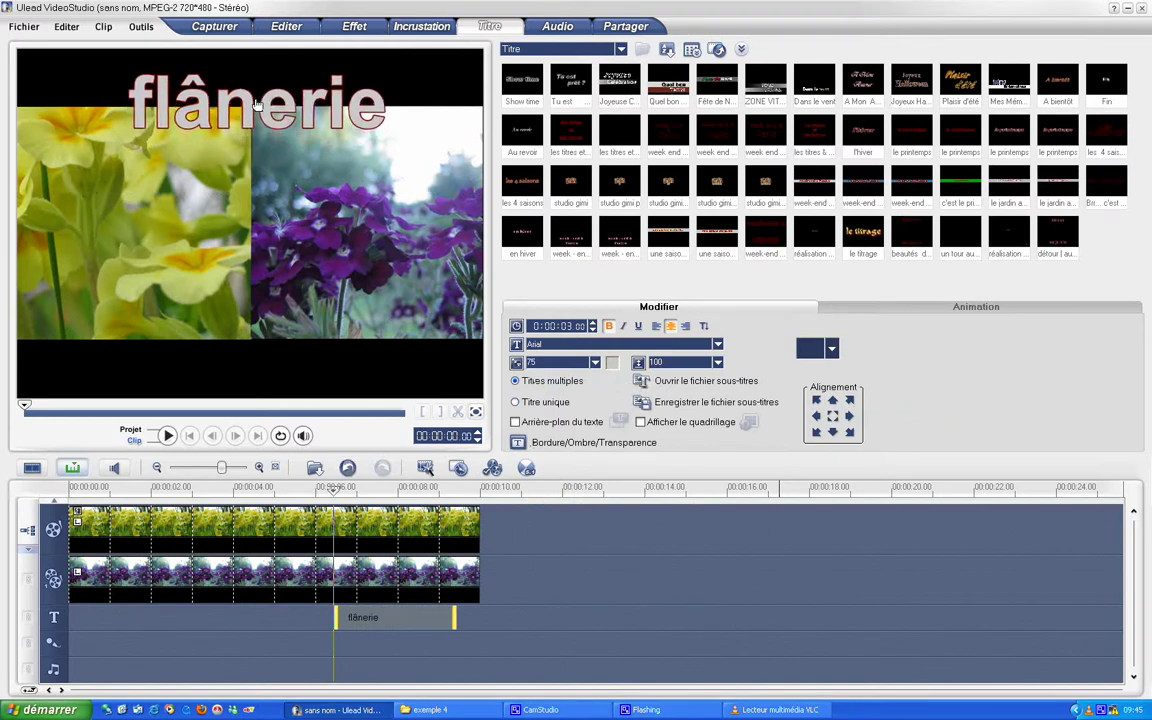
pyautogui.click(832, 400)
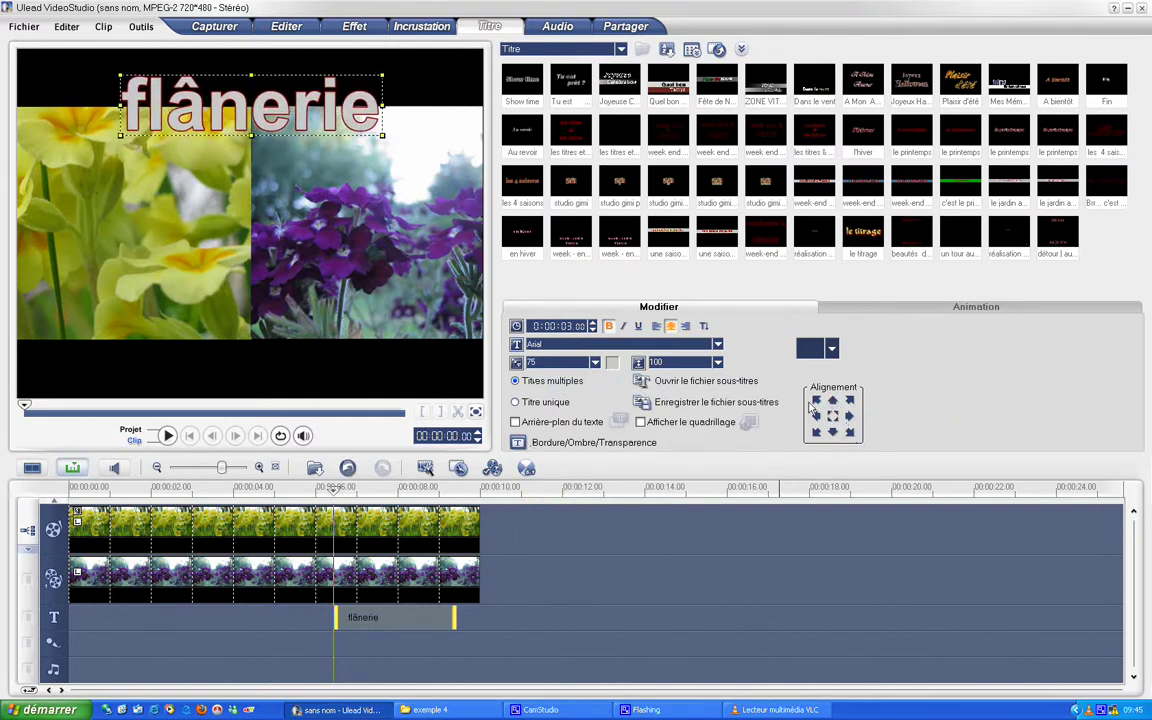
# Add a second text "au jardin" to the same title clip and align it to the bottom centre of the frame
pyautogui.click(254, 341)
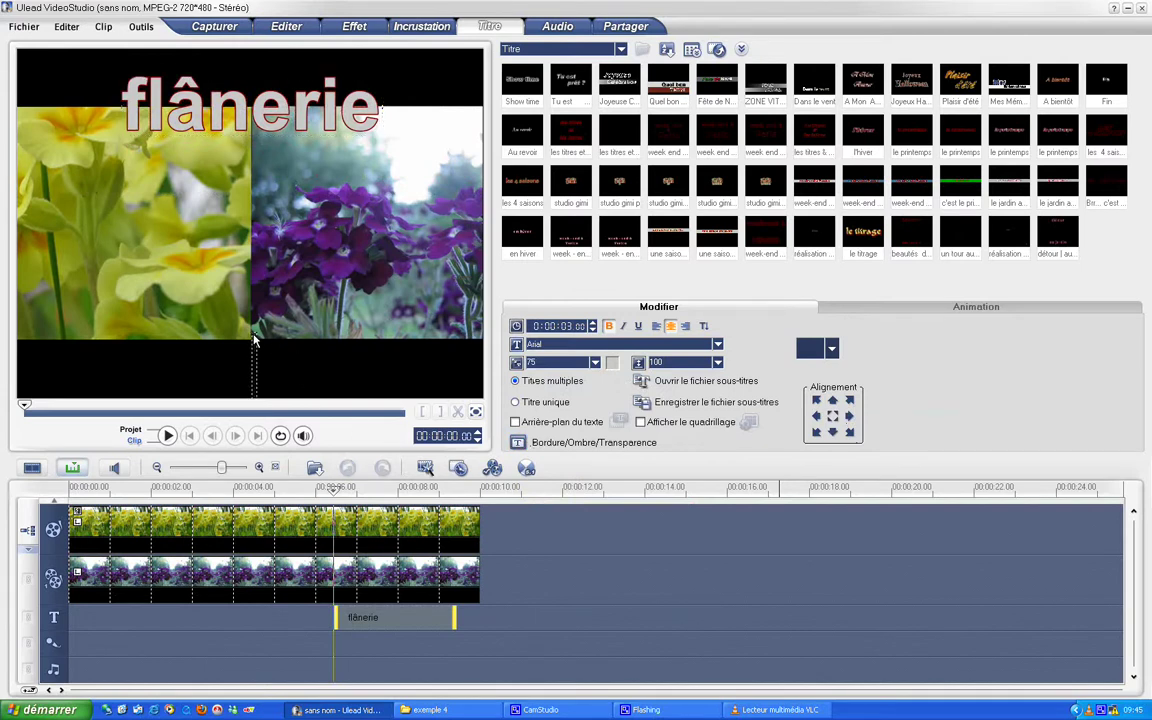
pyautogui.write('a')
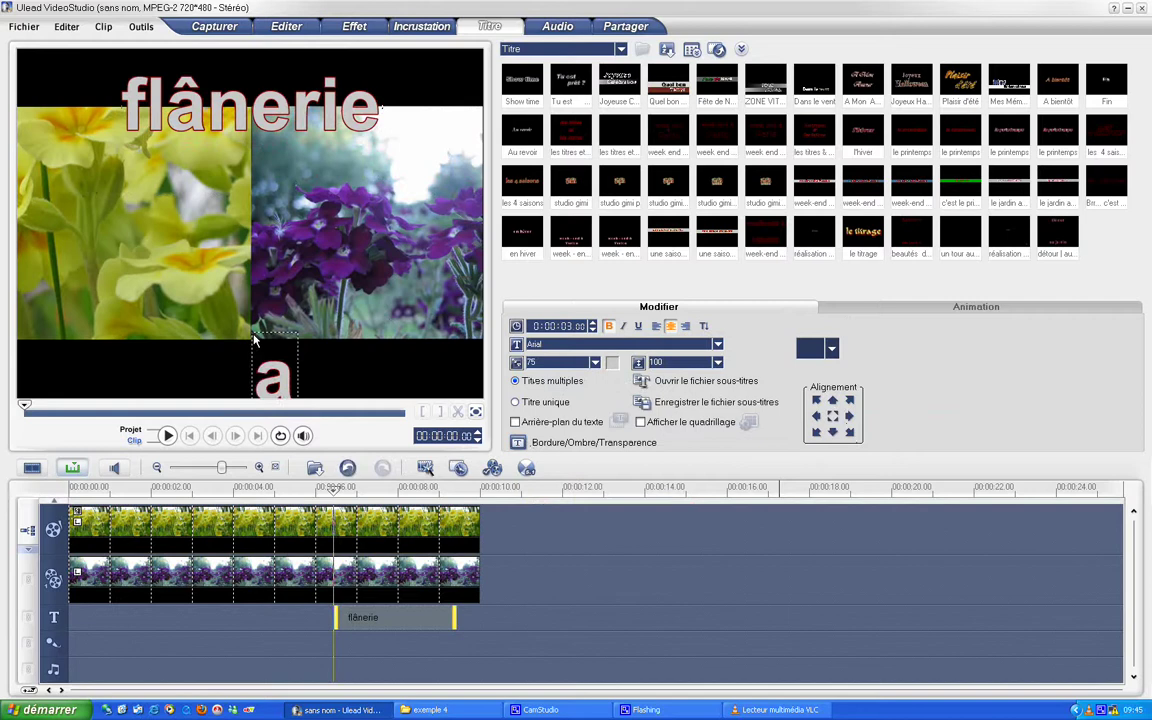
pyautogui.write('u jar')
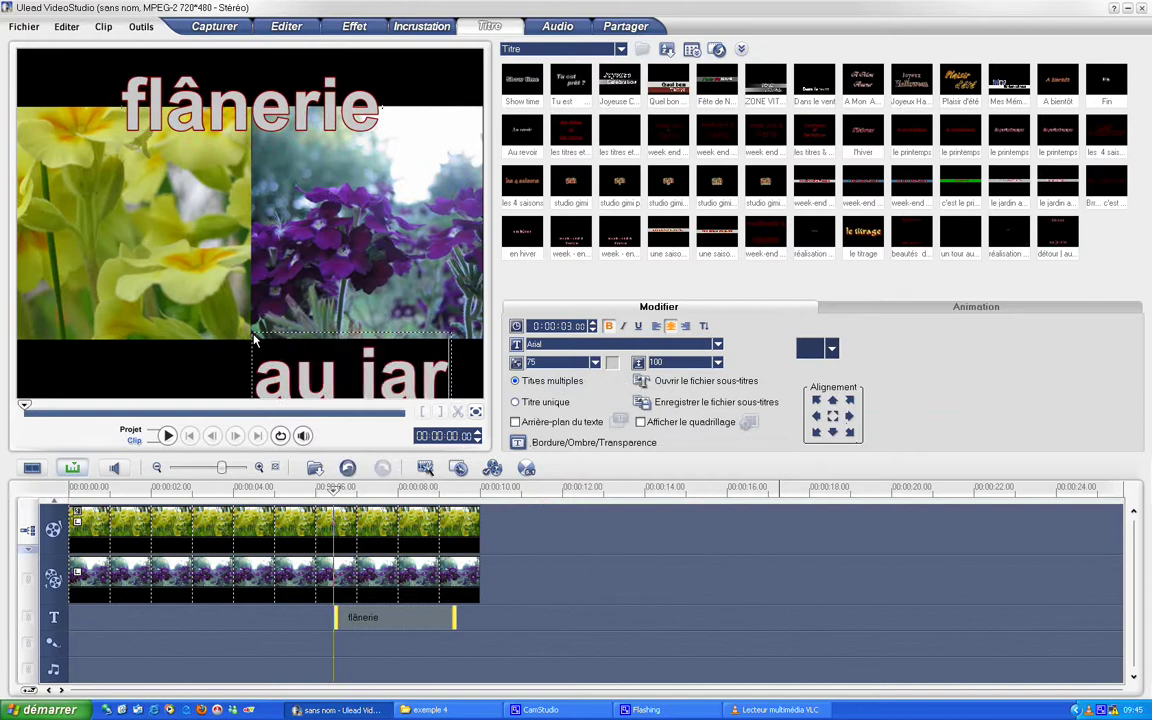
pyautogui.write('d')
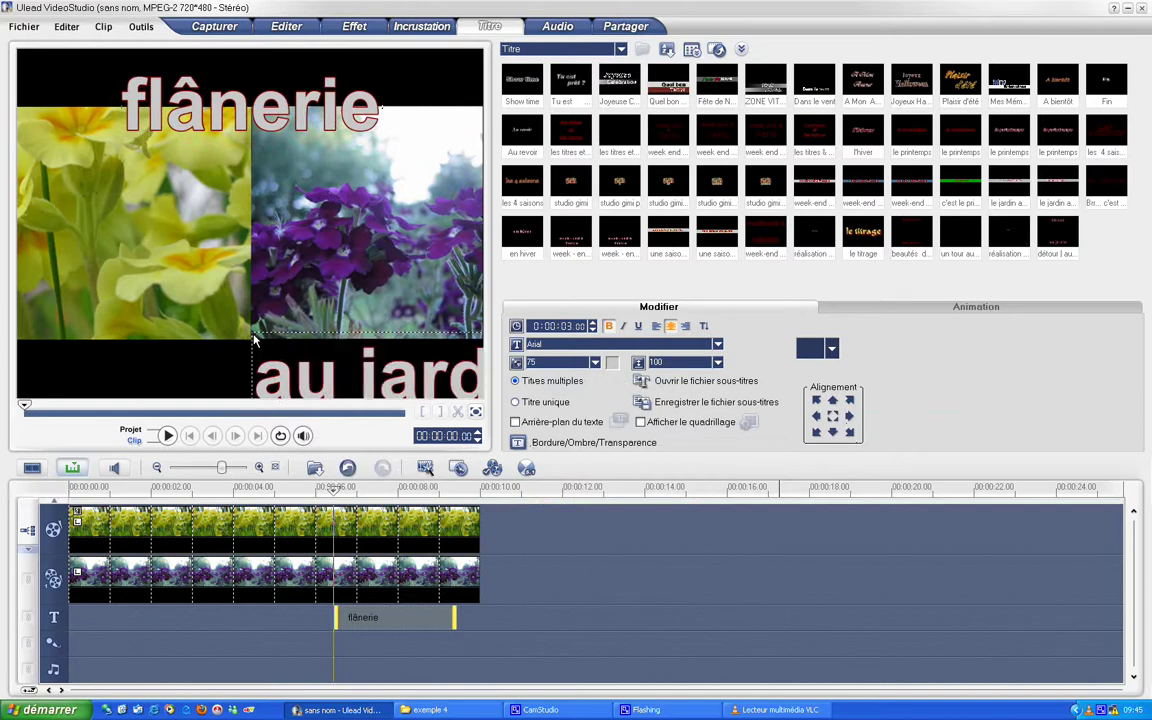
pyautogui.click(832, 432)
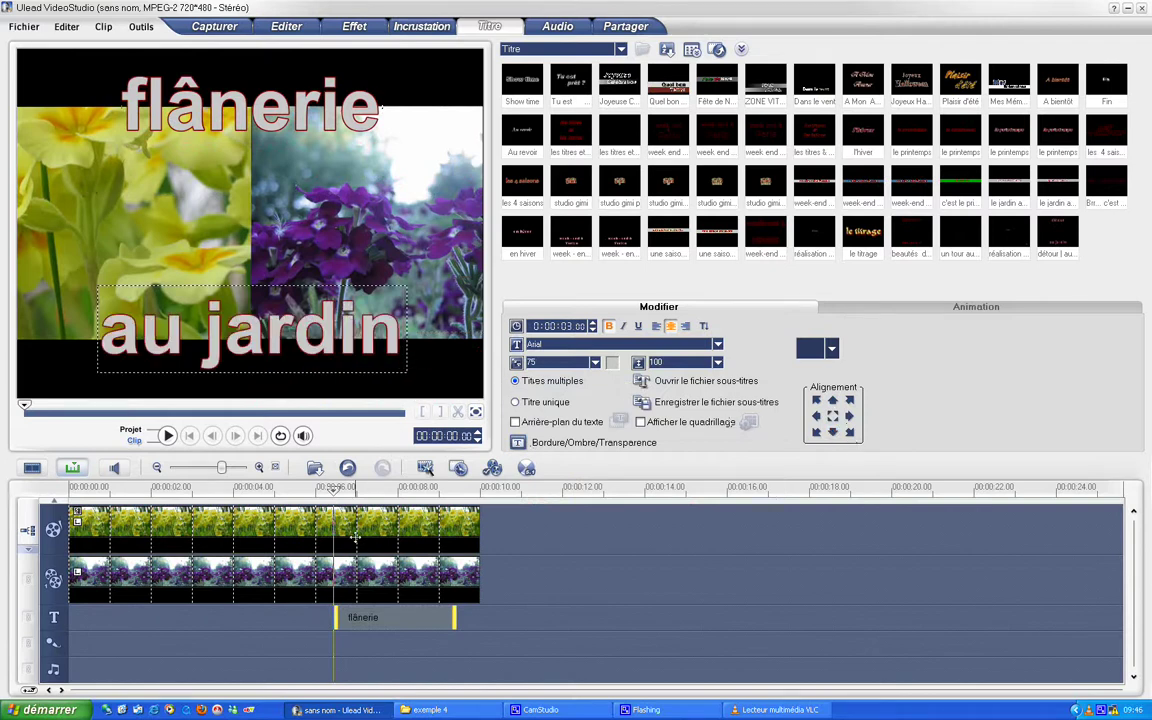
pyautogui.click(278, 620)
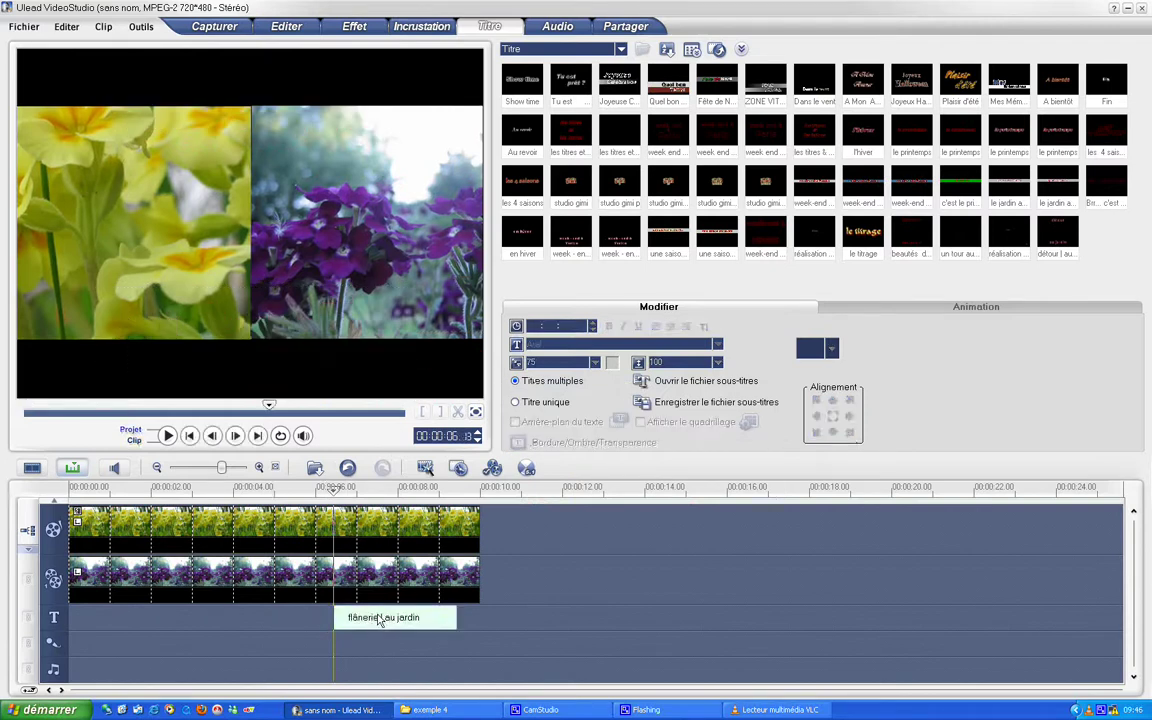
# Move the title clip to the start of the timeline and extend it to 10 seconds, matching the image clips
pyautogui.moveTo(374, 624); pyautogui.dragTo(115, 627)
pyautogui.moveTo(278, 622); pyautogui.dragTo(474, 626)
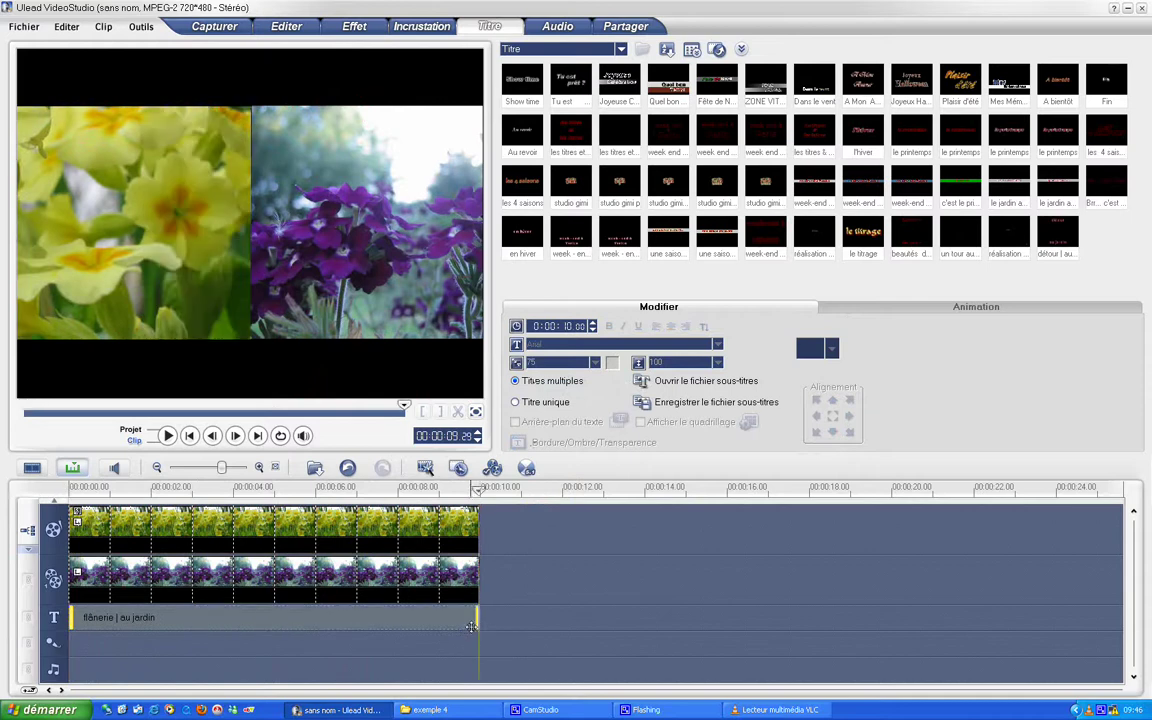
# Apply a Voler animation to the "flânerie" text, with Texte as initial and final unit and a Long pause
pyautogui.click(174, 617)
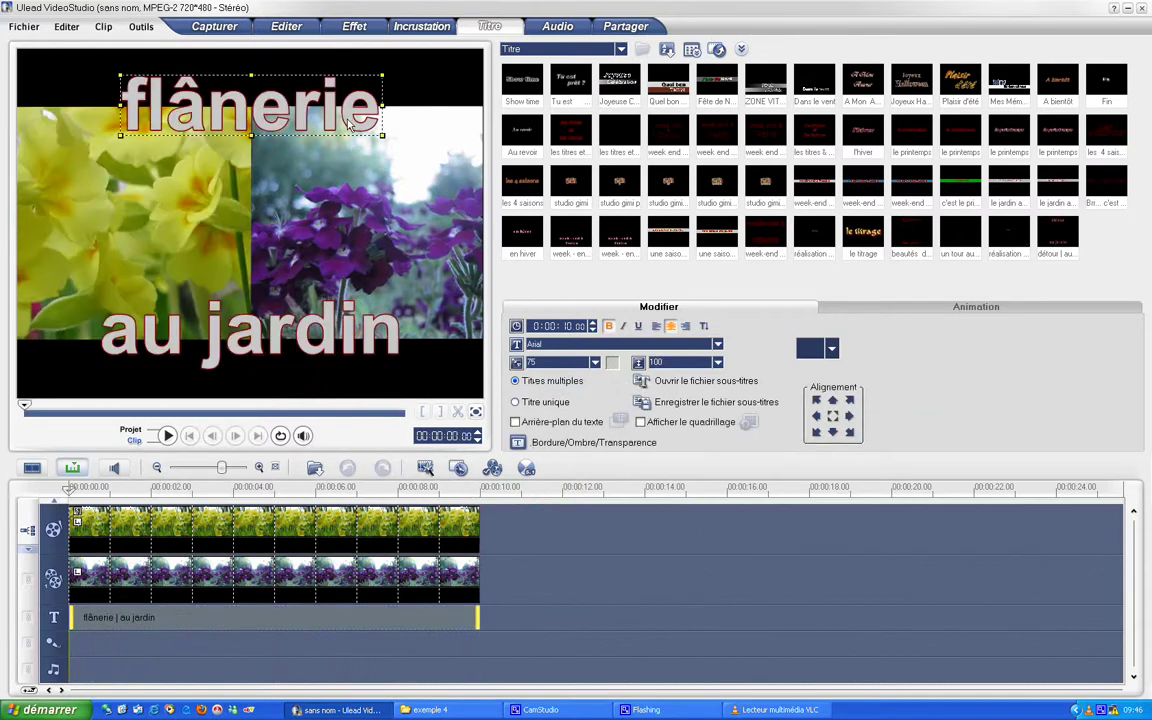
pyautogui.click(858, 308)
pyautogui.click(558, 325)
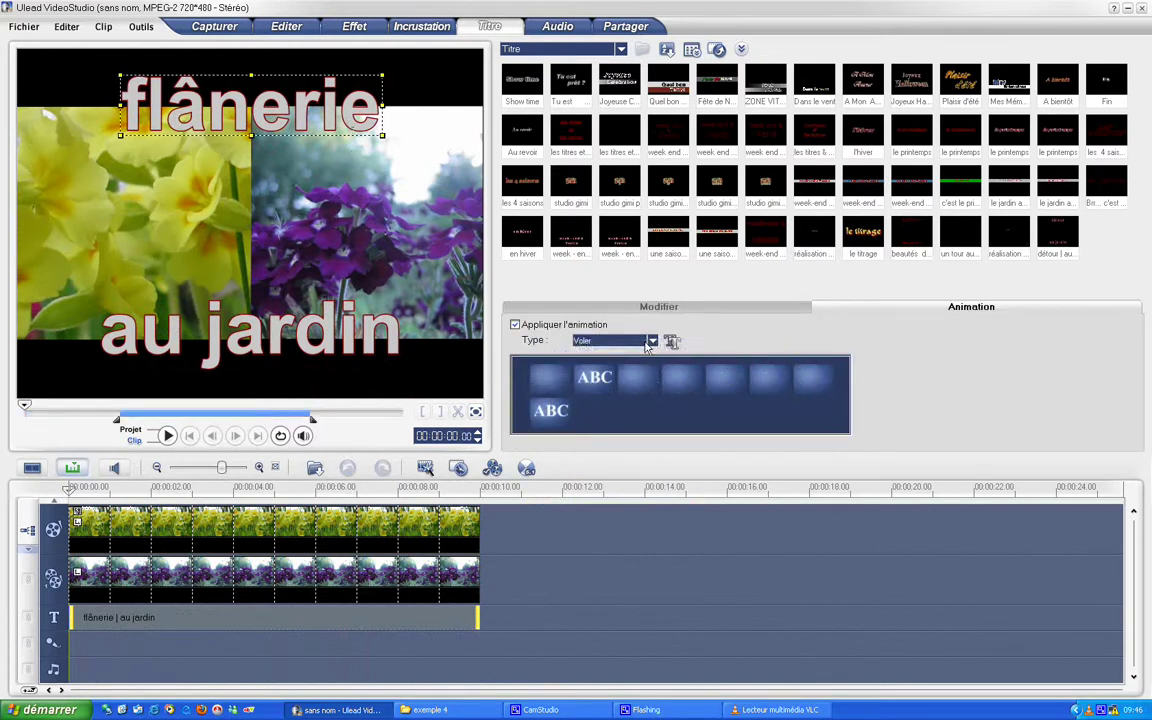
pyautogui.click(610, 341)
pyautogui.click(610, 414)
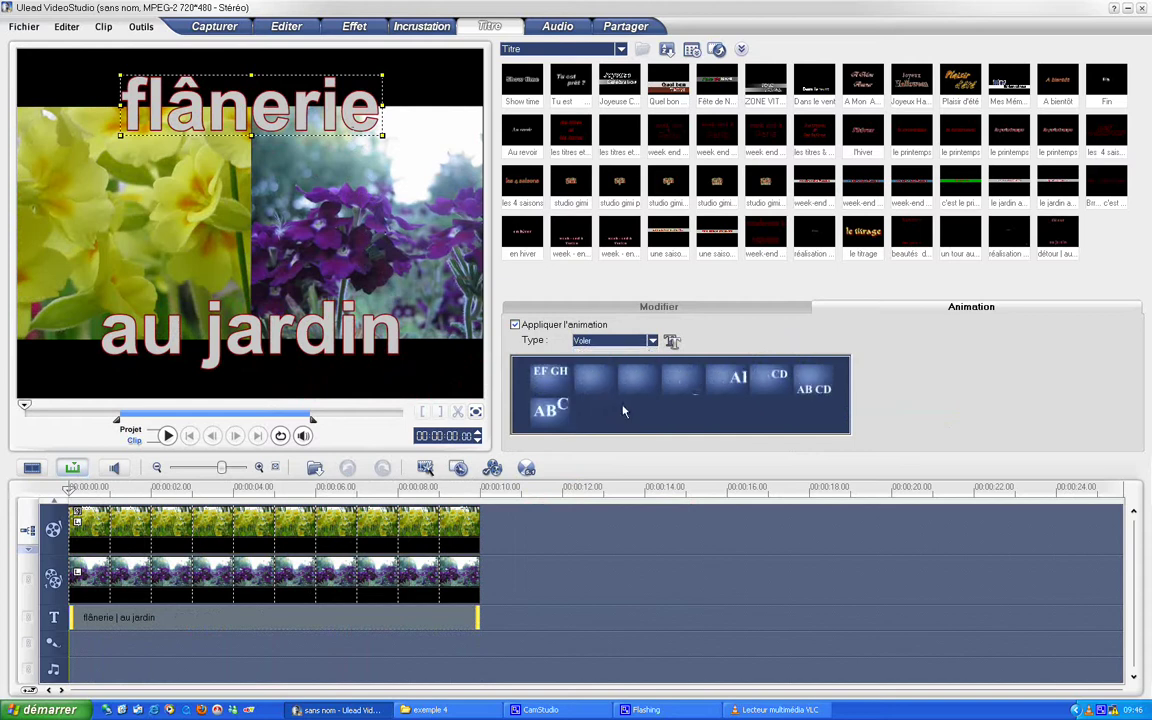
pyautogui.click(671, 341)
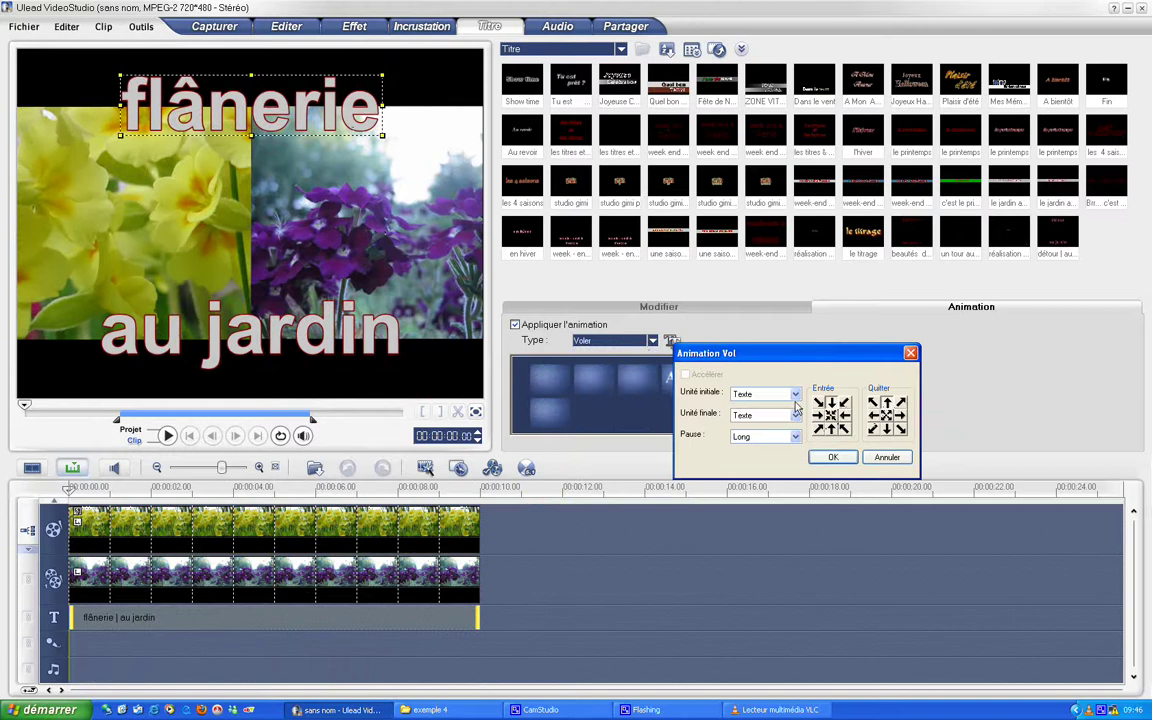
pyautogui.click(832, 458)
# Apply the Voler animation to the "au jardin" text, with Texte as initial and final unit and a Long pause
pyautogui.click(350, 310)
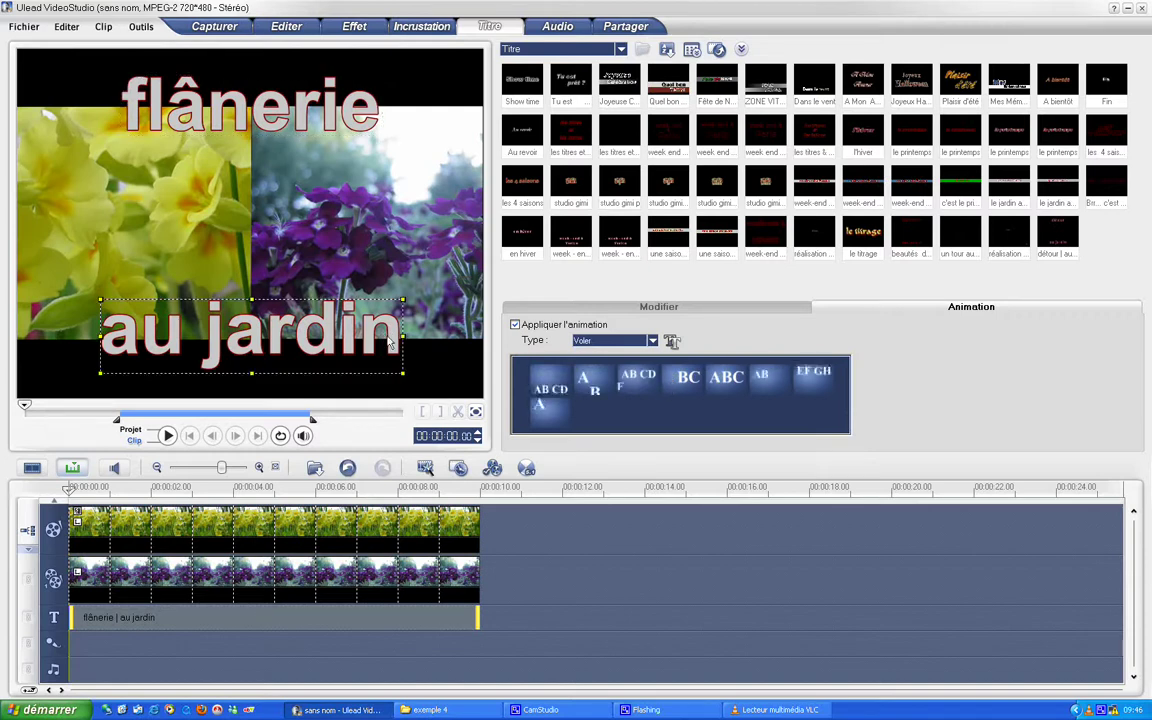
pyautogui.click(671, 342)
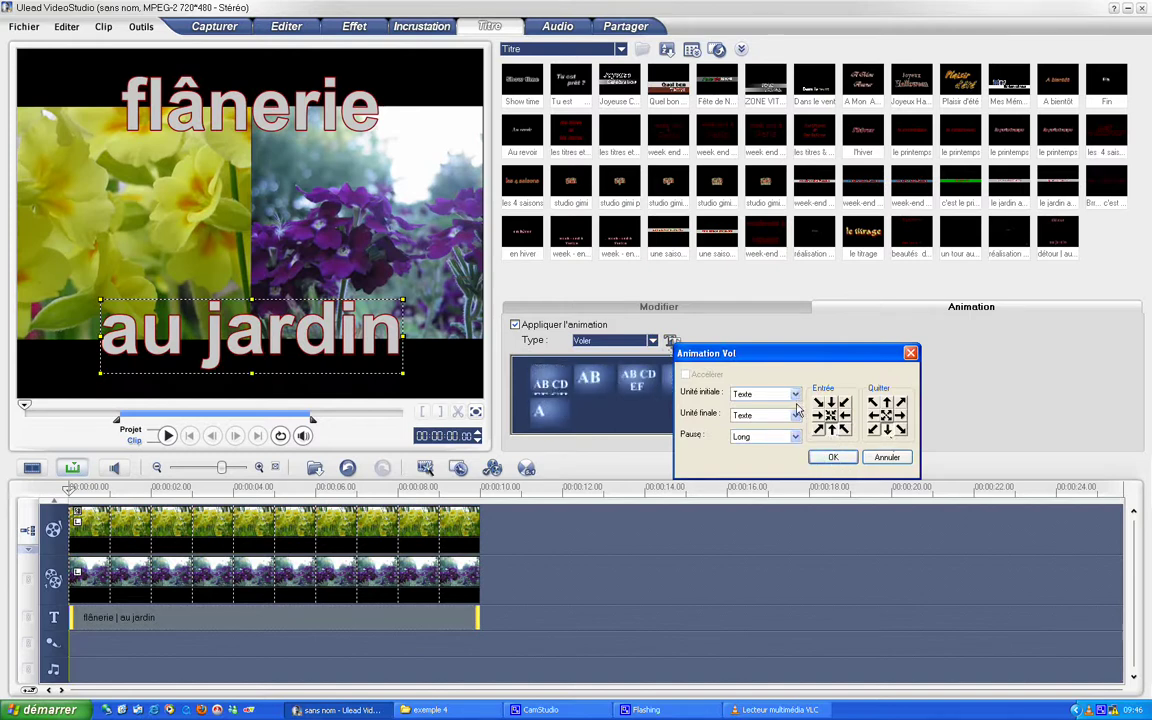
pyautogui.click(832, 457)
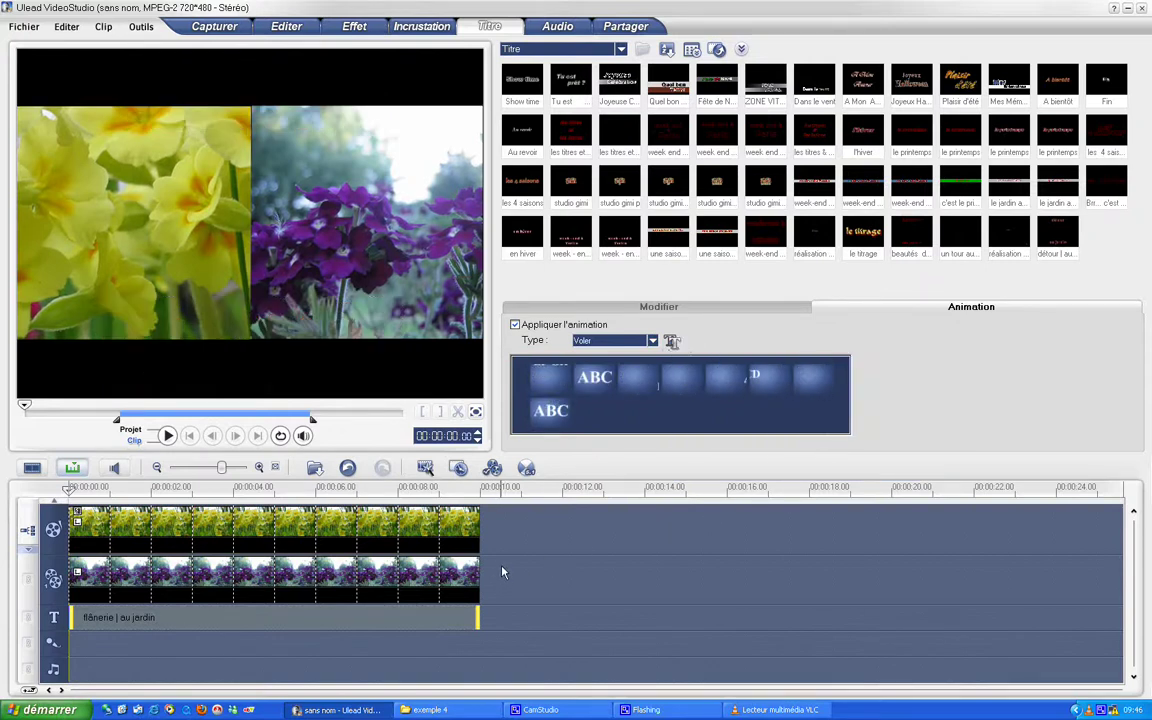
pyautogui.click(503, 572)
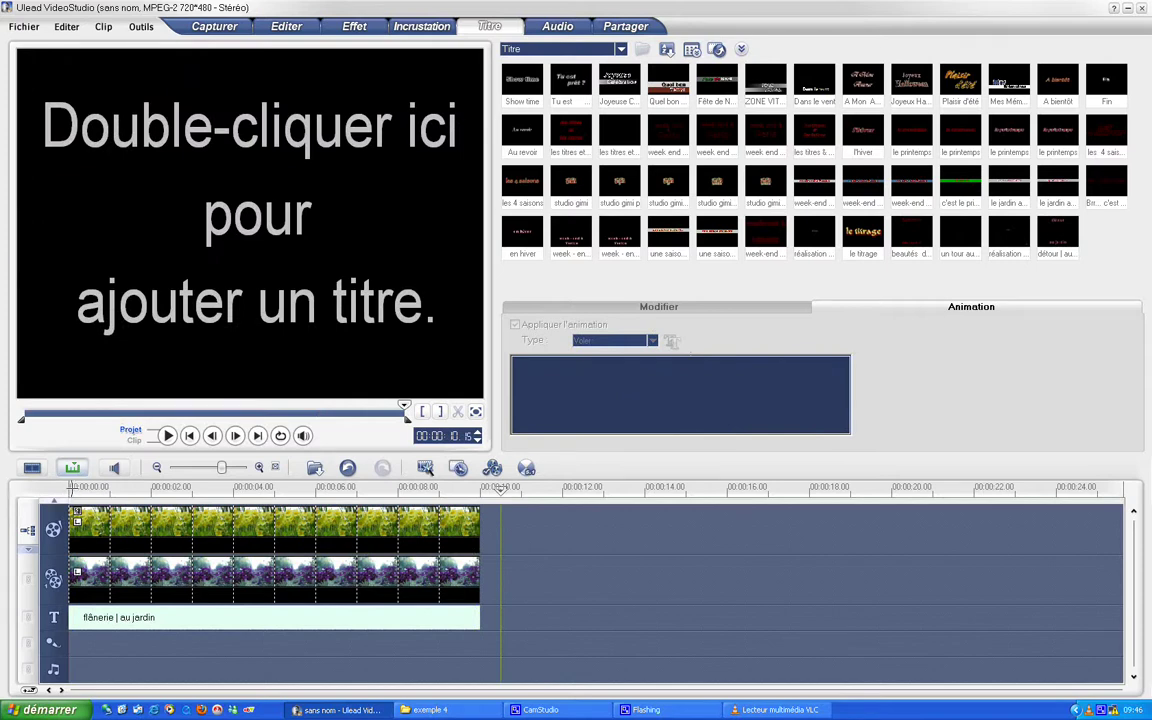
pyautogui.moveTo(500, 487); pyautogui.dragTo(428, 487)
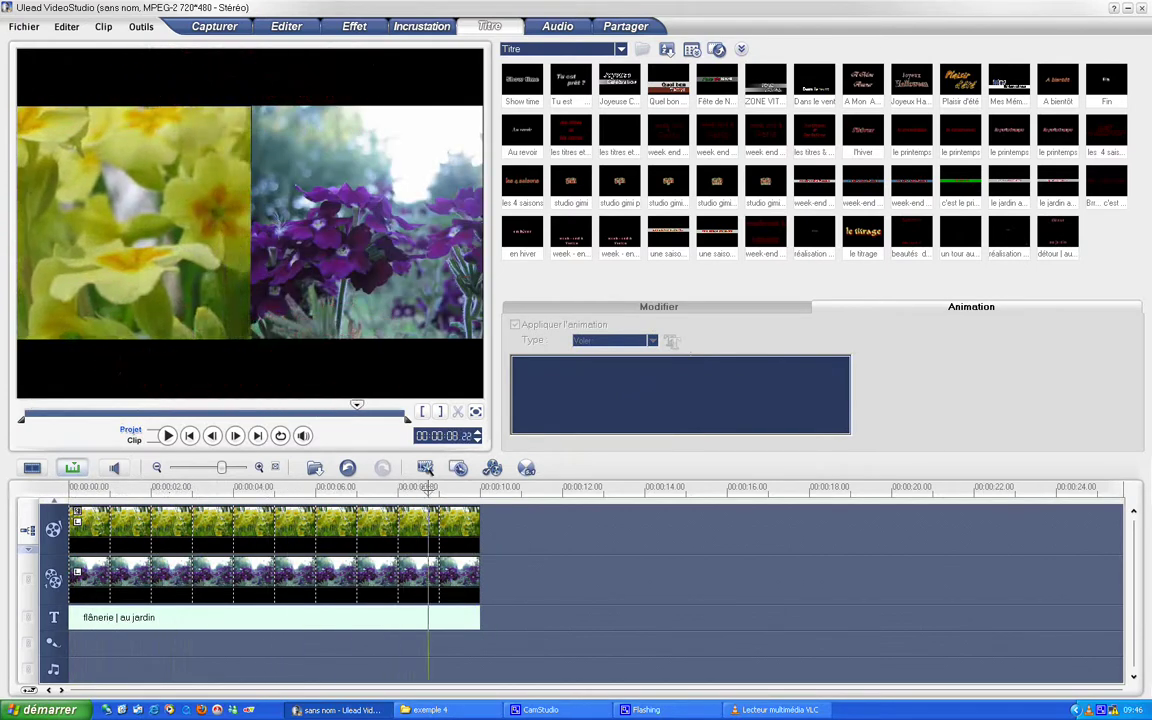
# Apply pan and zoom to the purple flower overlay clip using the second-row, third-column preset, reverse its keyframes, and preview the result
pyautogui.click(322, 594)
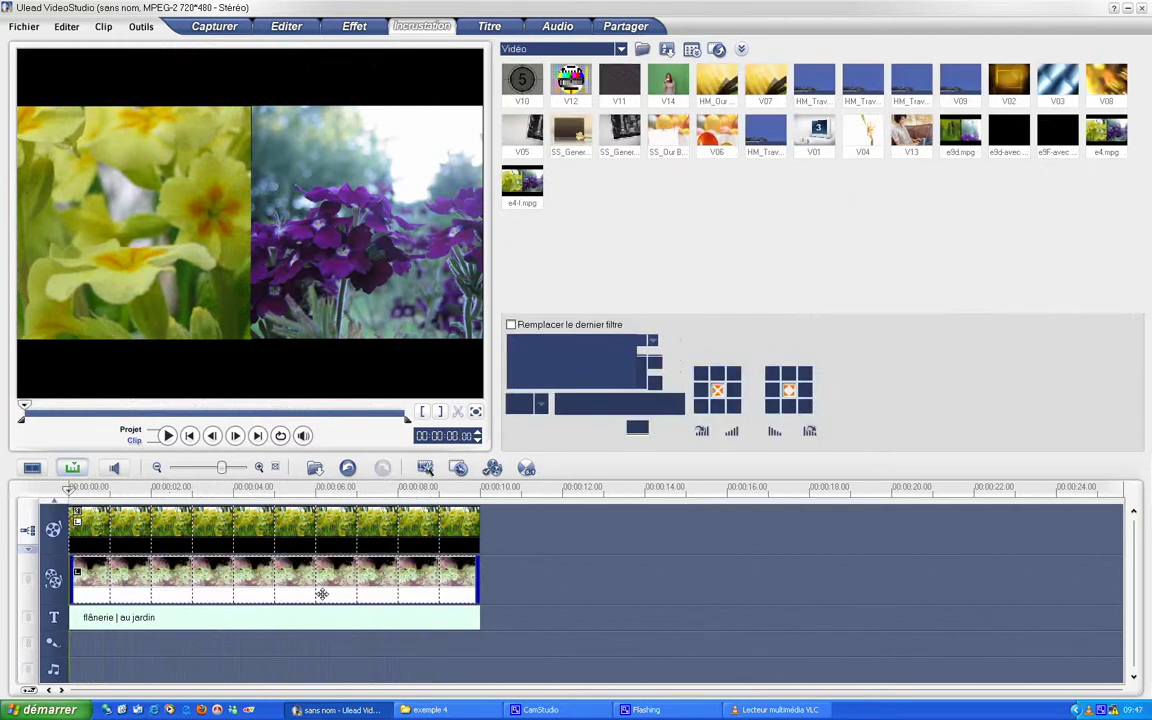
pyautogui.click(745, 316)
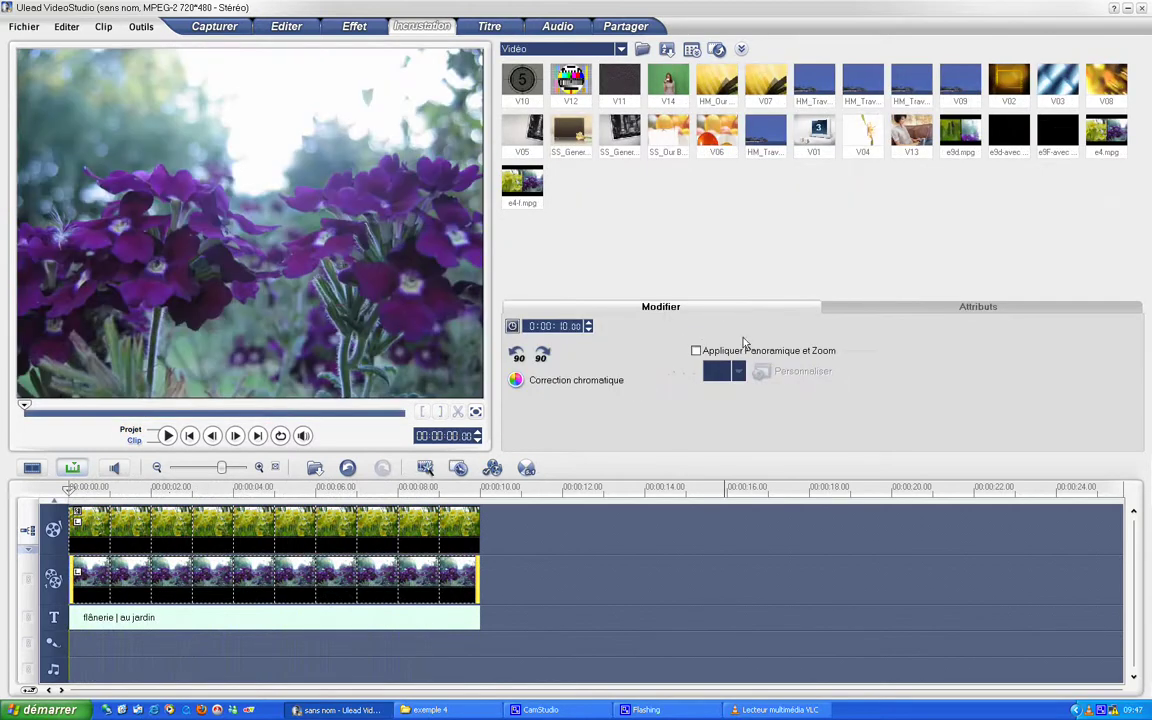
pyautogui.click(738, 371)
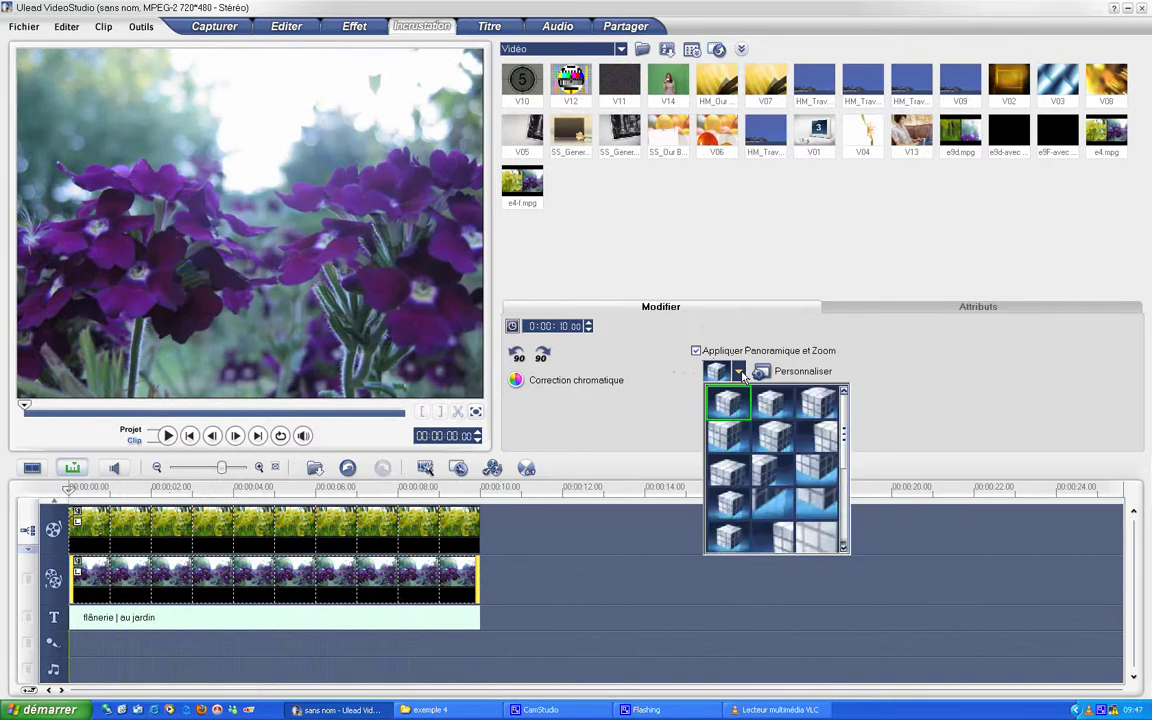
pyautogui.click(818, 438)
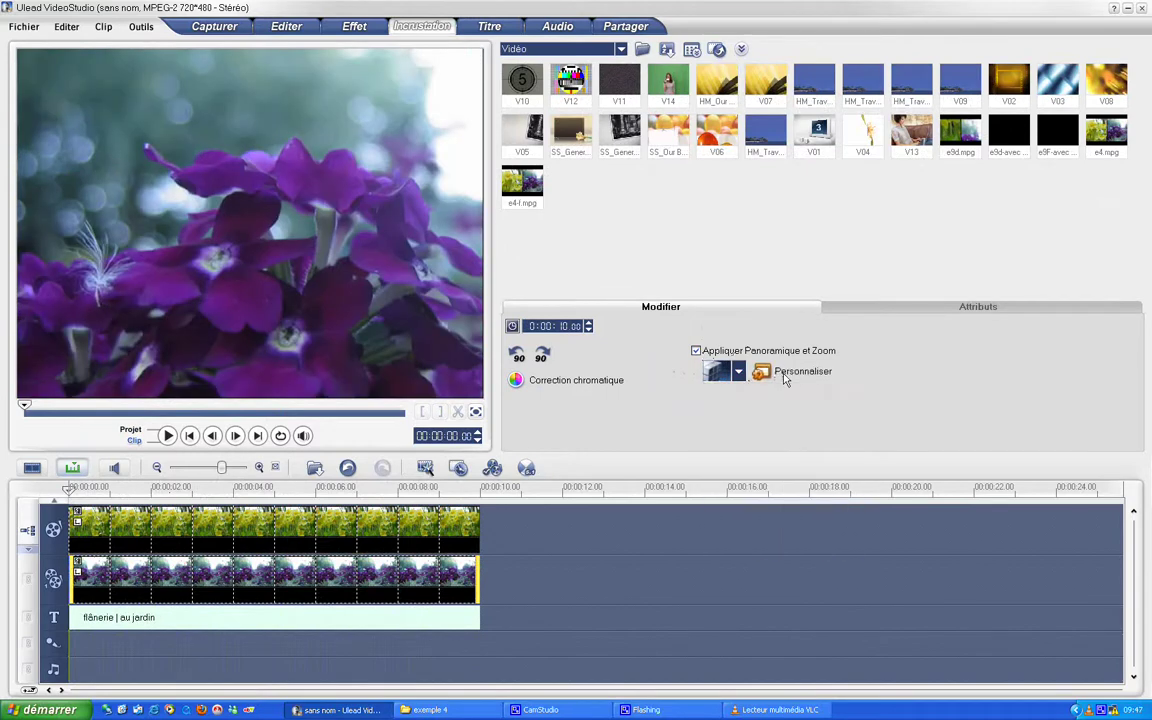
pyautogui.click(775, 372)
pyautogui.click(577, 369)
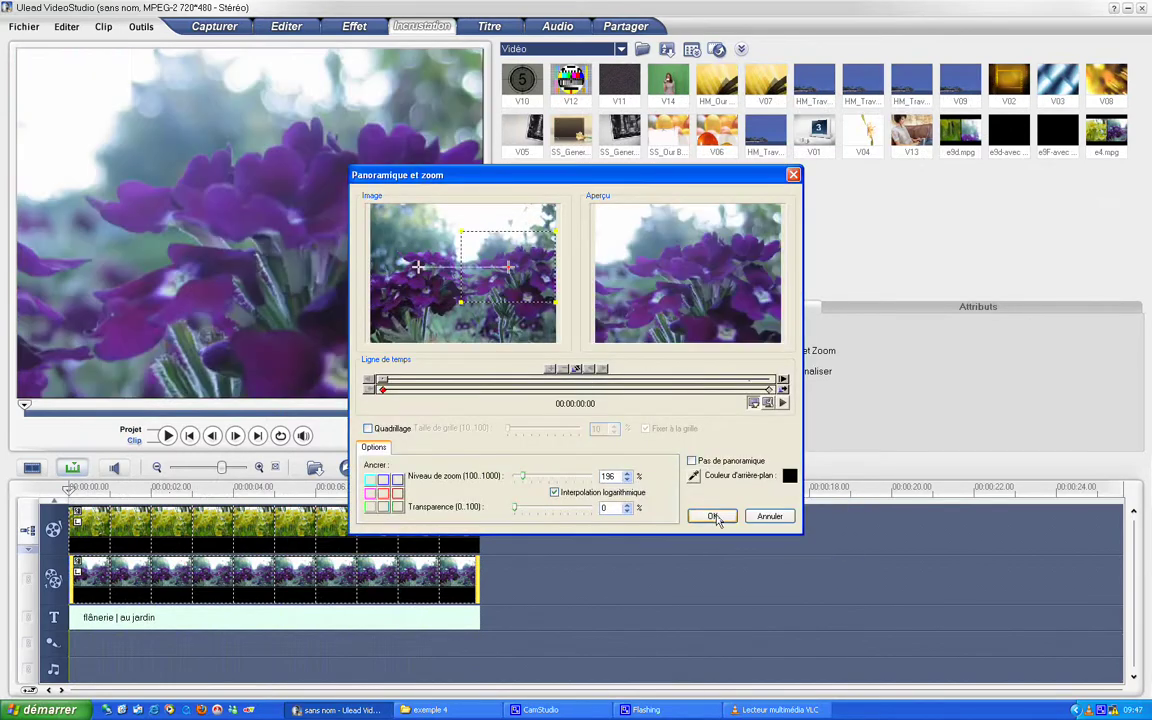
pyautogui.click(713, 516)
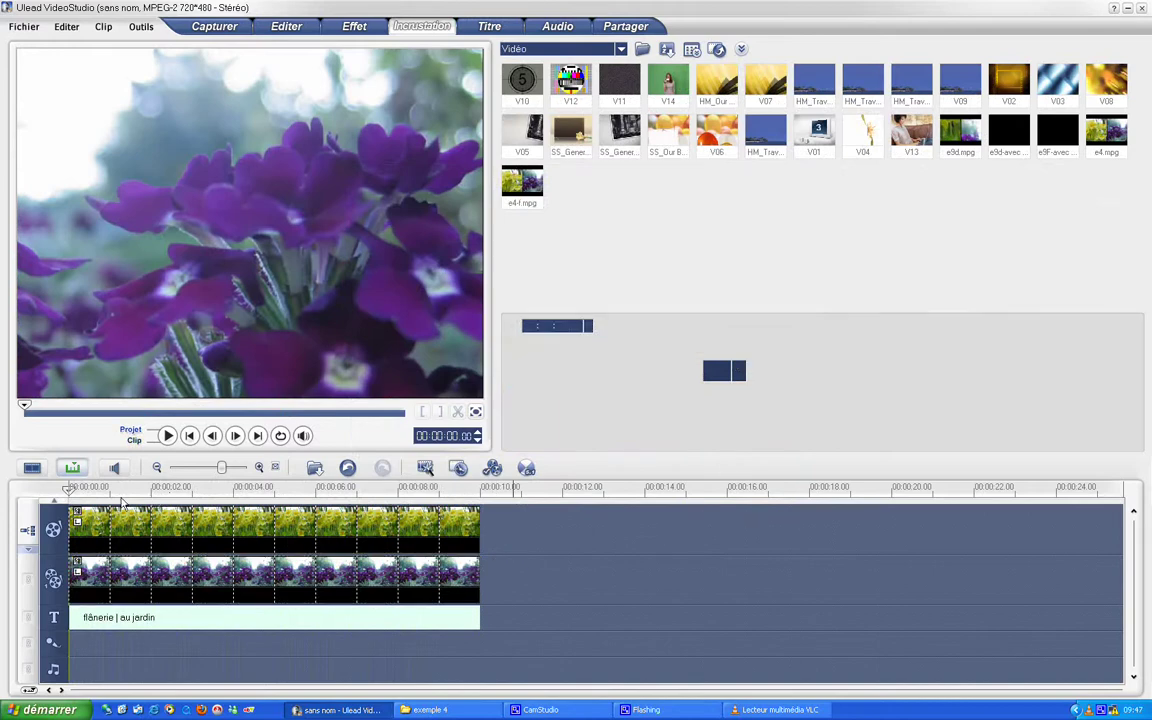
pyautogui.moveTo(68, 487); pyautogui.dragTo(249, 487)
pyautogui.moveTo(285, 490); pyautogui.dragTo(479, 490)
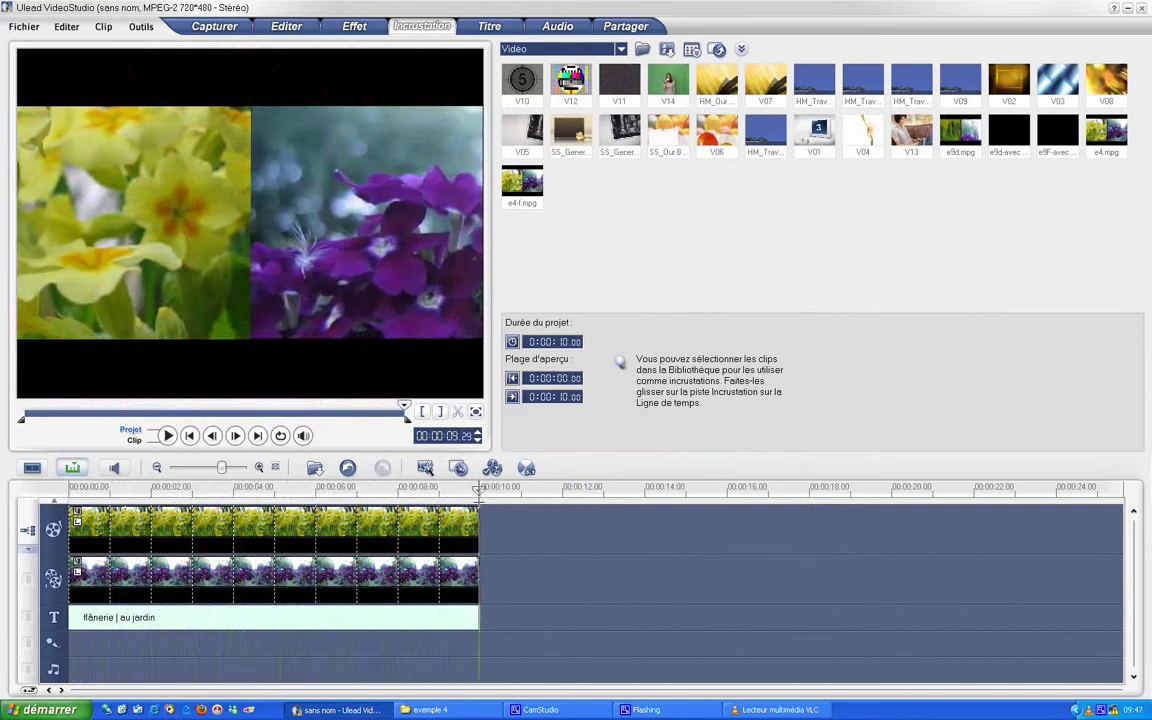
# Add e4-f.mpg from the Vidéo-tutoriel library after the yellow flower clip on the video track and set its gamma to -13
pyautogui.click(620, 49)
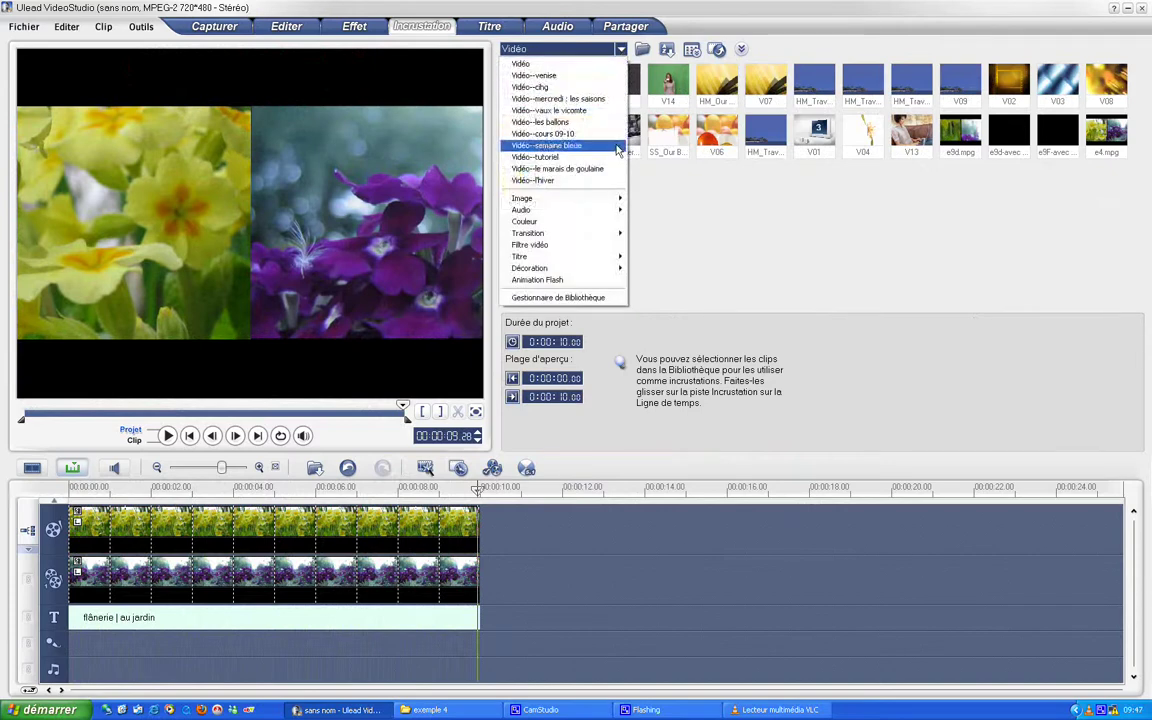
pyautogui.click(560, 157)
pyautogui.click(572, 88)
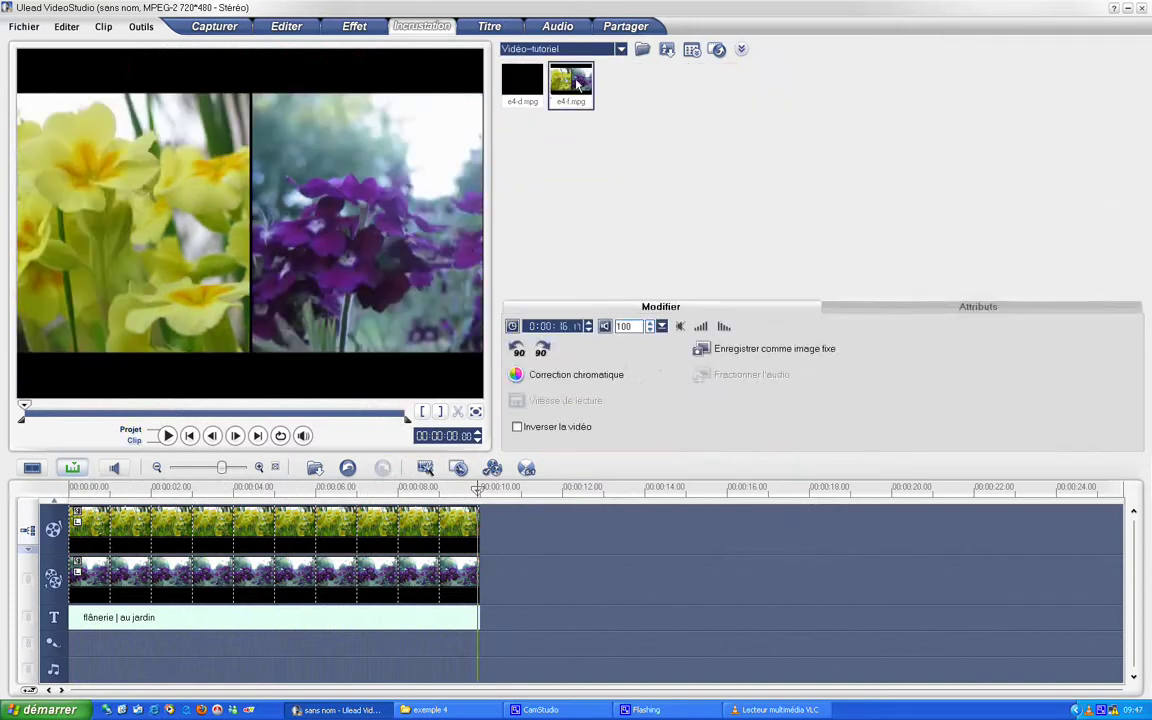
pyautogui.moveTo(617, 373); pyautogui.dragTo(516, 537)
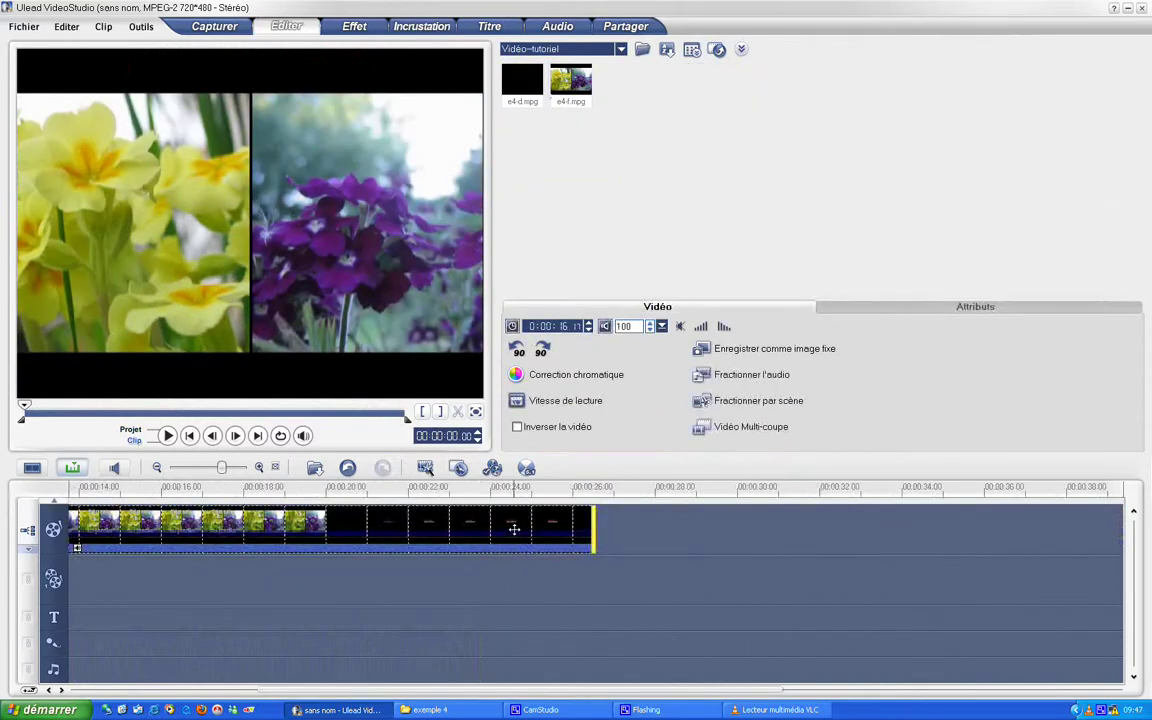
pyautogui.scroll(-3, 620, 400)
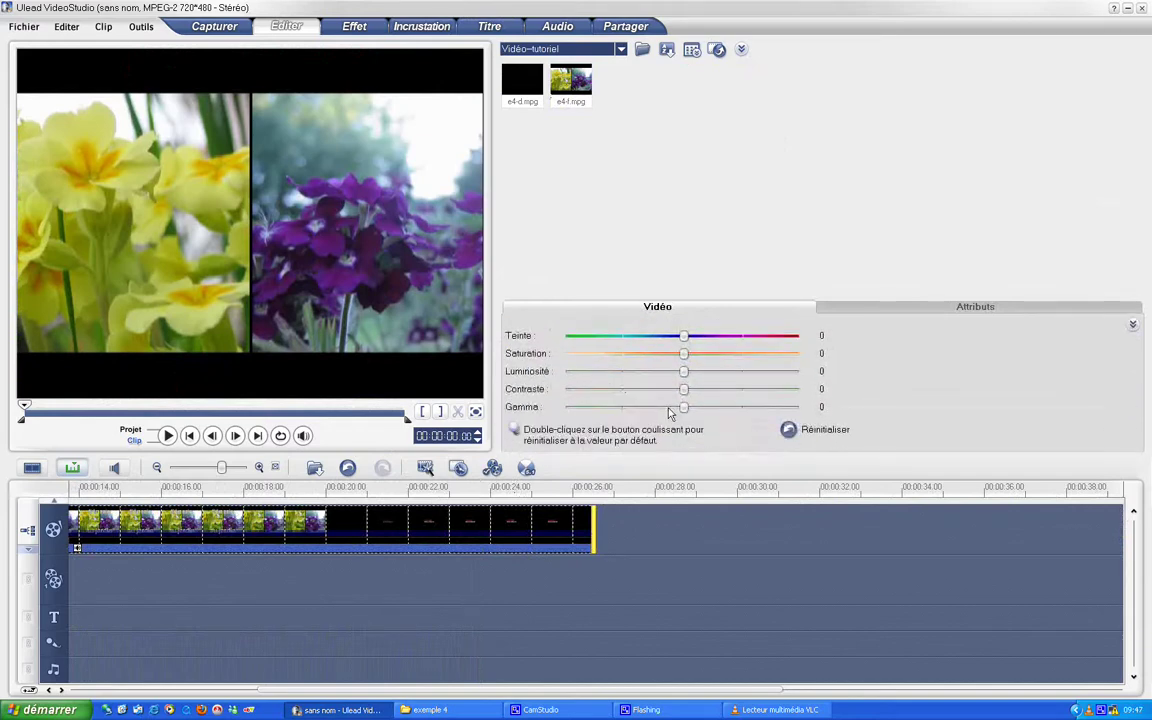
pyautogui.click(669, 408)
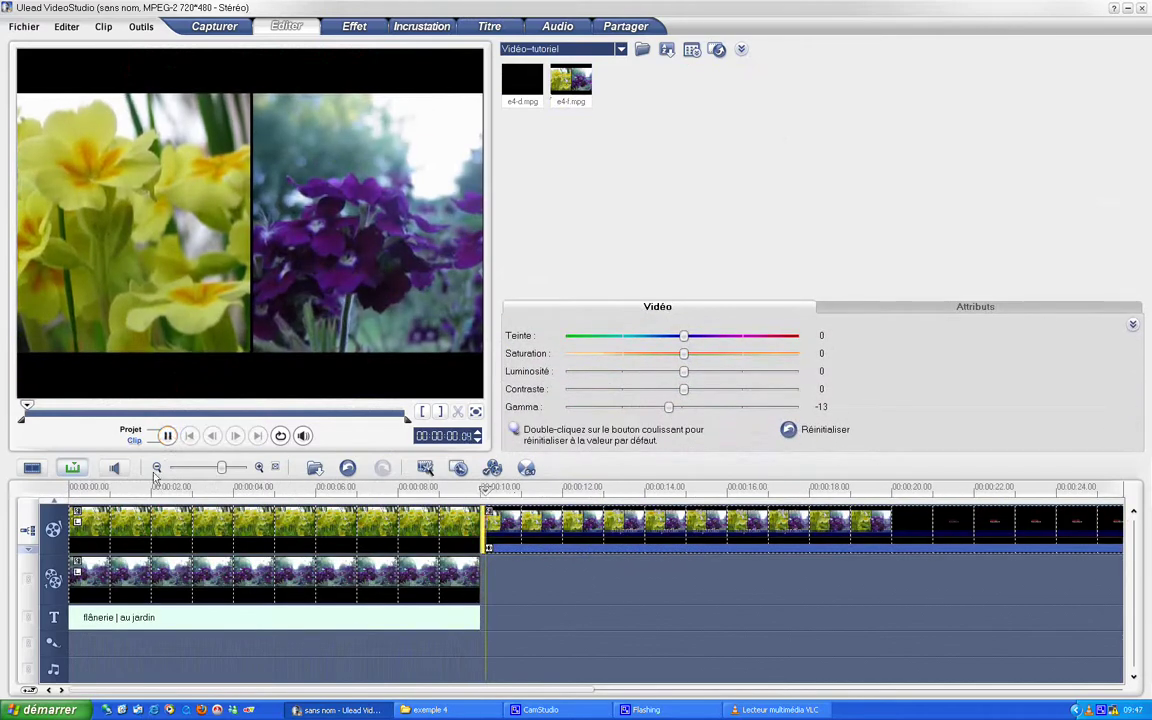